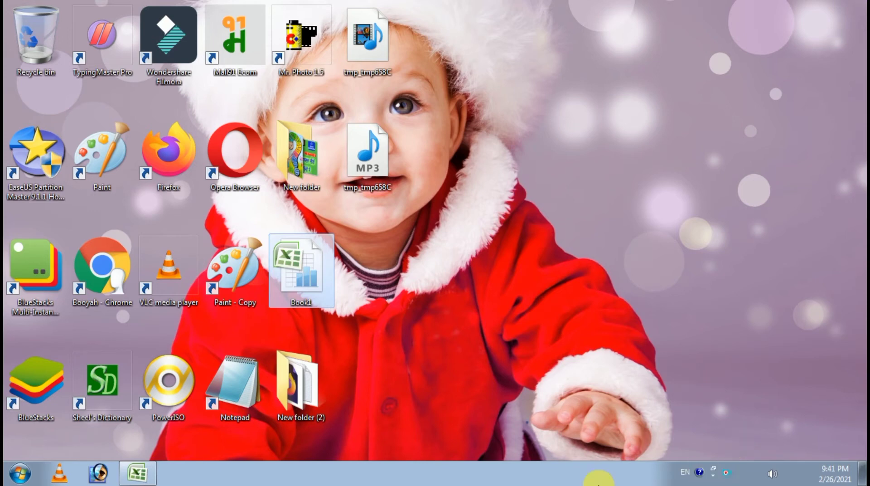
Restore the Book1 workbook from the taskbar so it fills the screen.
click(136, 474)
Scroll right to show the Text Operator table and the blank columns beyond it.
drag(711, 441, 499, 442)
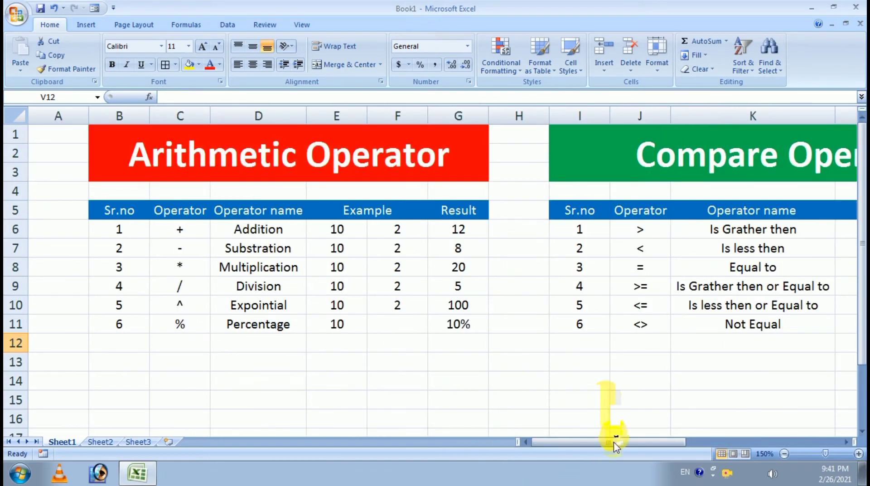
drag(614, 442, 779, 454)
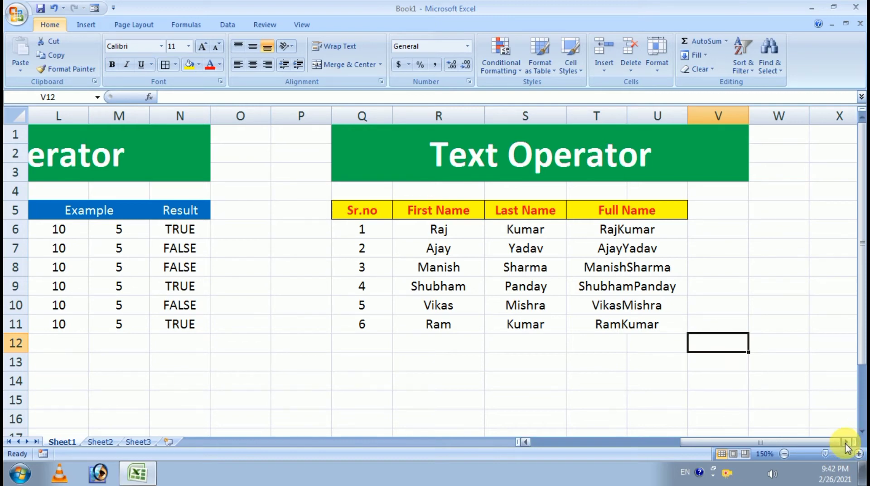
click(846, 443)
click(845, 443)
click(846, 443)
click(846, 442)
click(846, 443)
click(846, 443)
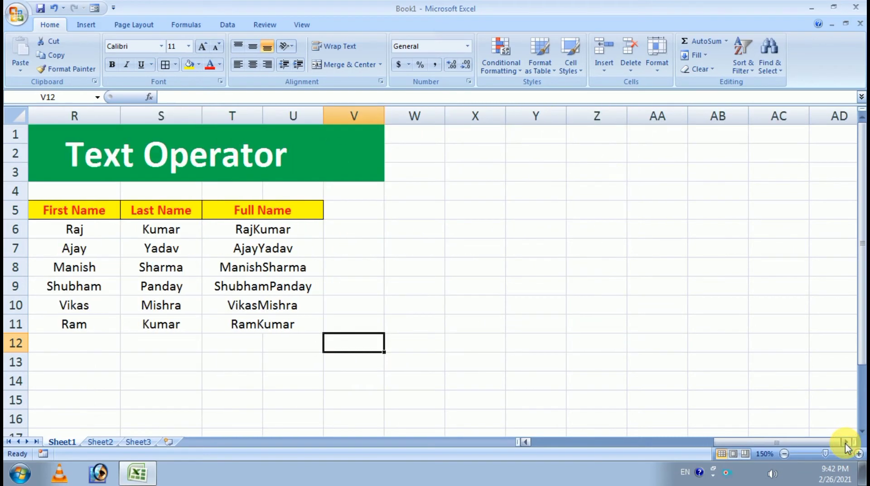
Copy the Text Operator title's green style onto Y1:AD3 and title it 'References Operator'.
click(350, 145)
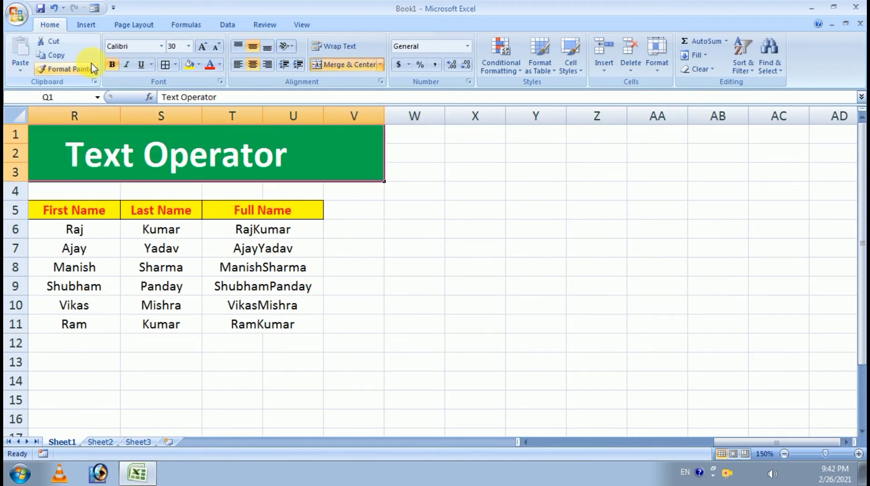
click(68, 69)
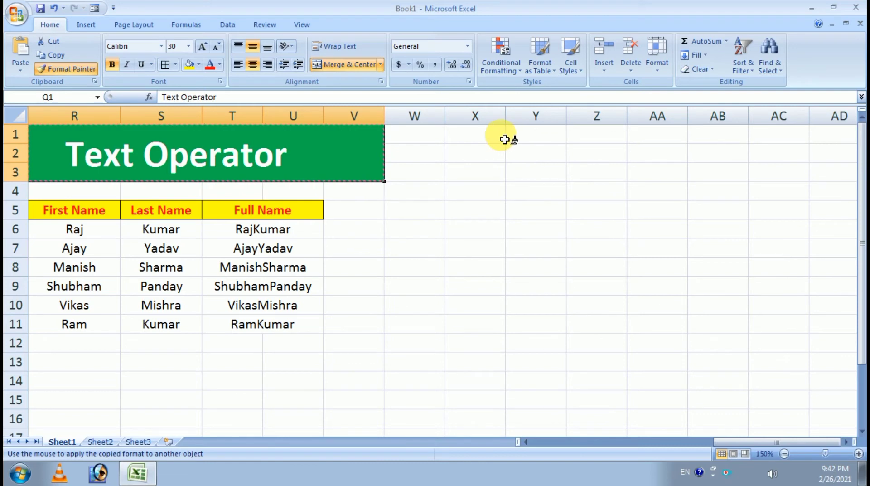
click(525, 136)
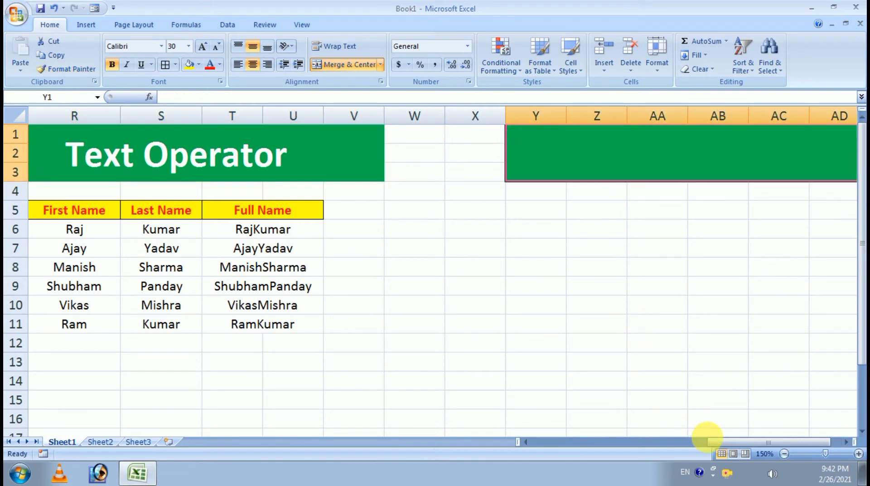
drag(707, 437, 738, 442)
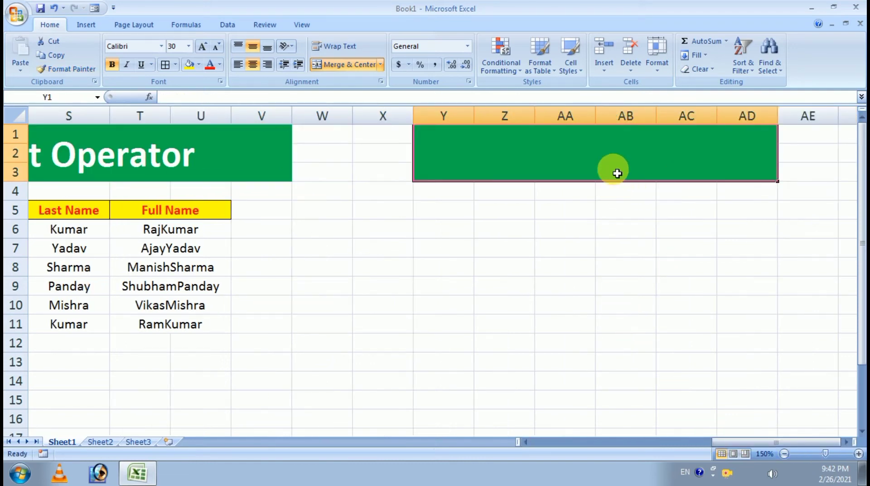
text(R)
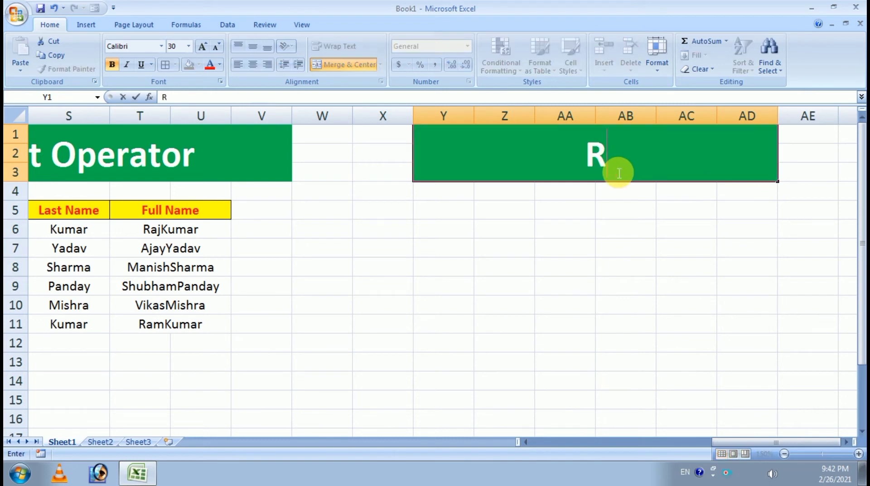
text(ef)
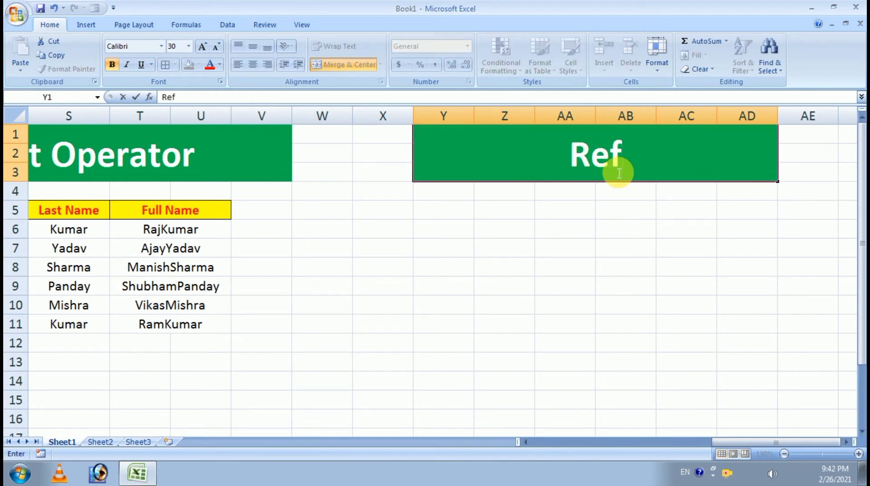
text(erenc)
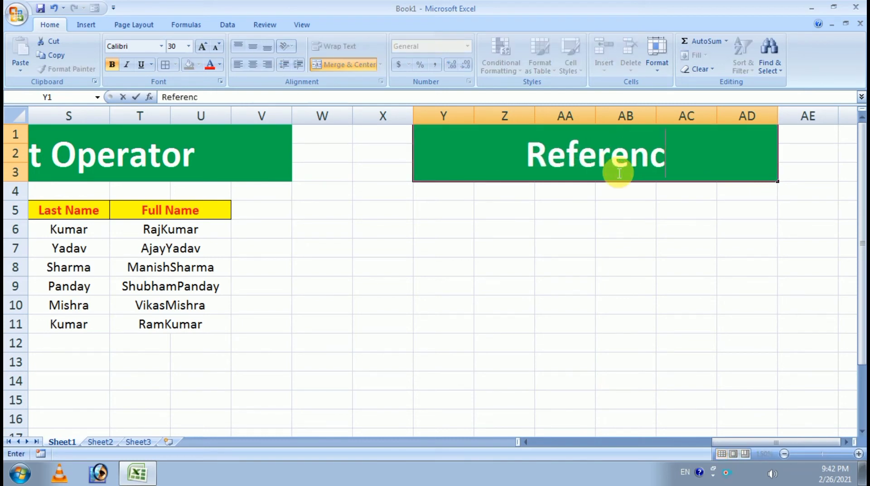
text(es Ope)
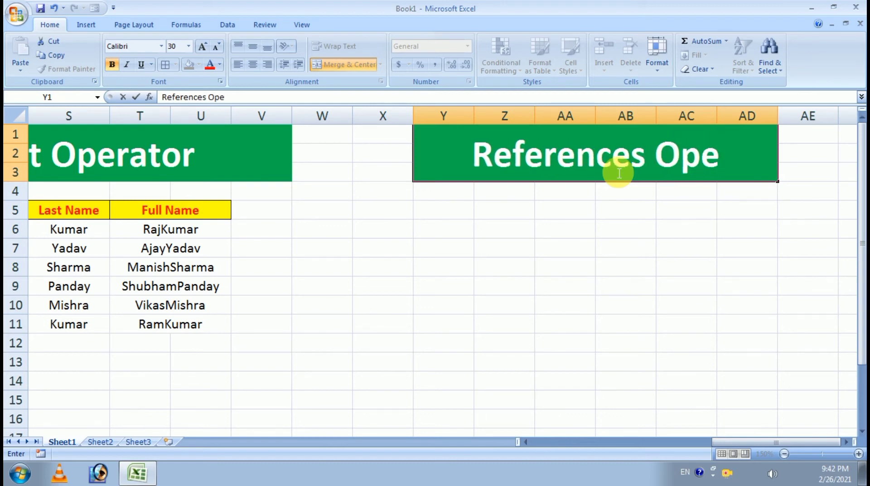
text(rator)
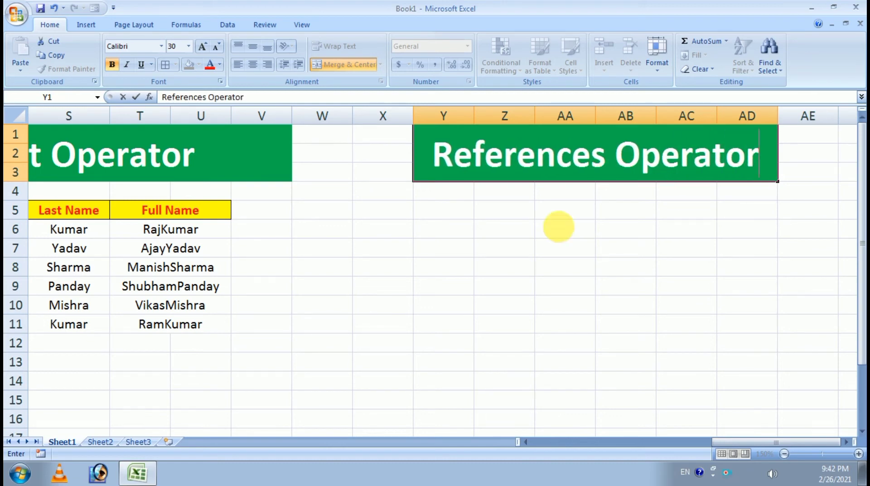
click(460, 210)
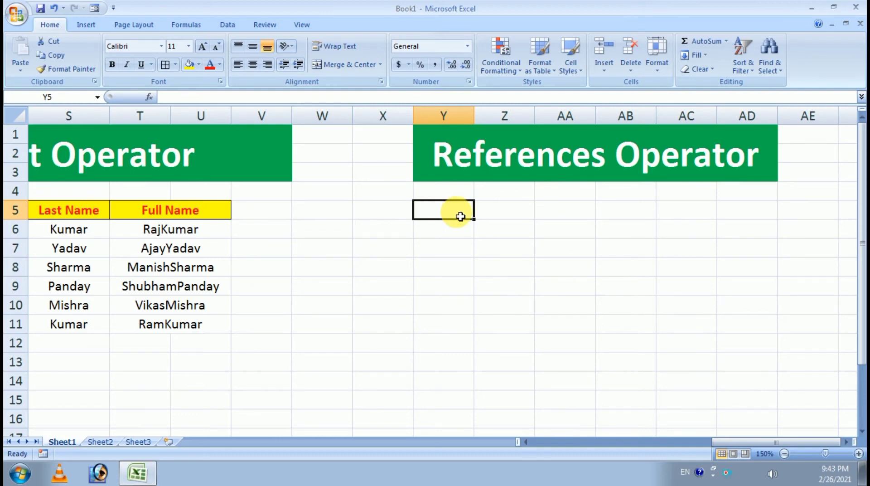
Paste the dark header row into Y5:AD5 and enter serial 1 with the ',' operator.
key(ctrl+v)
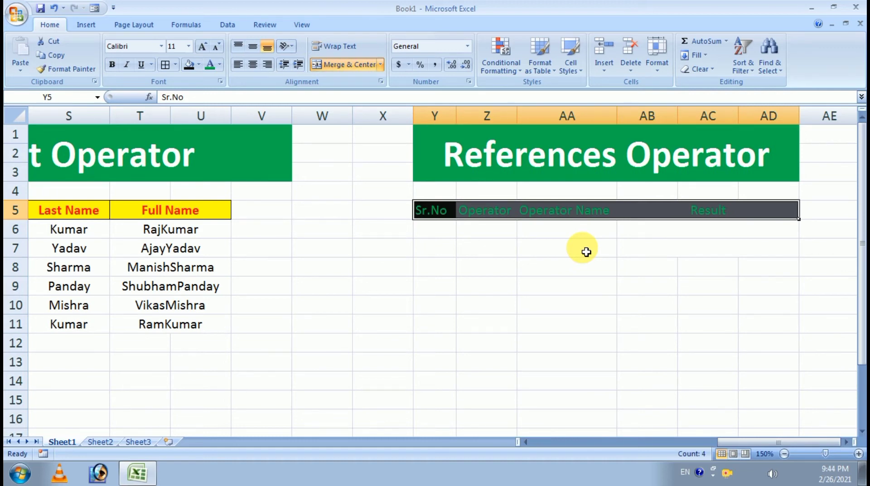
click(448, 228)
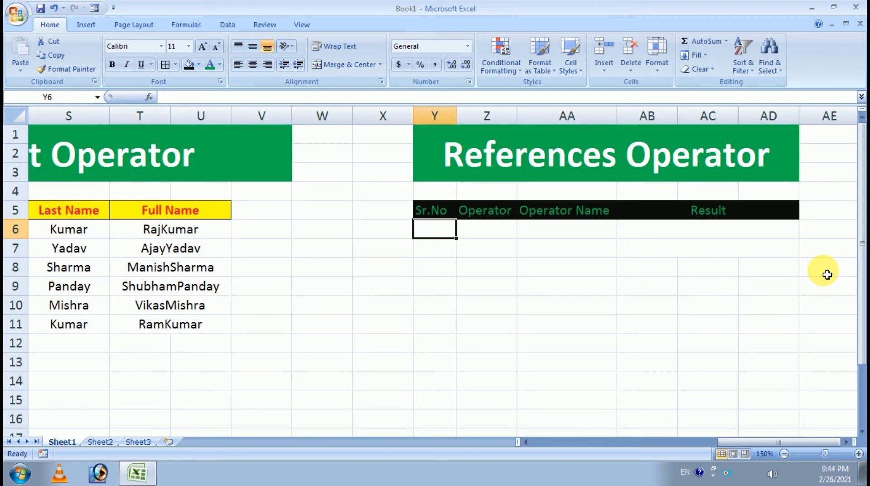
text(1)
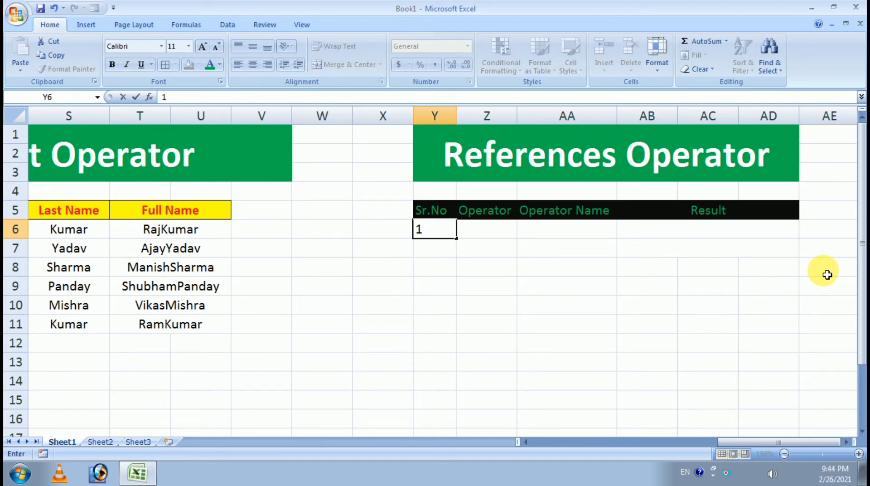
key(Tab)
text(,)
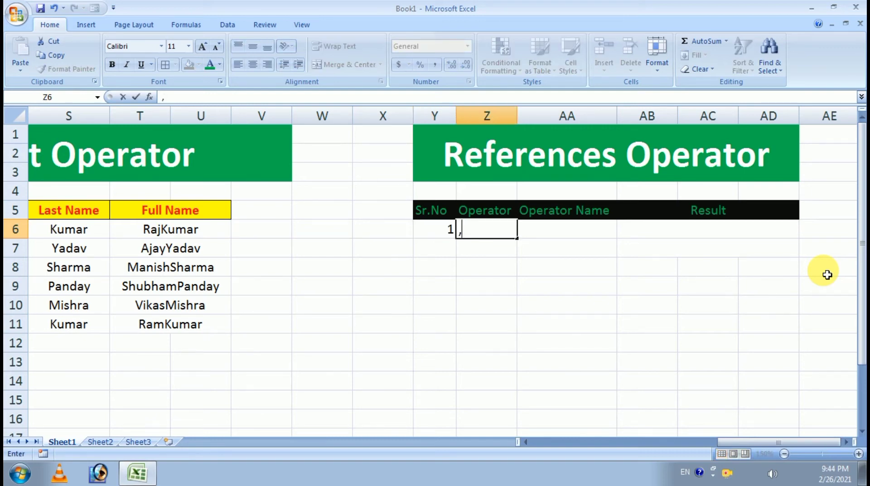
key(Return)
Add serial 2 for the second row and name the first operator Comma.
text(2)
key(Tab)
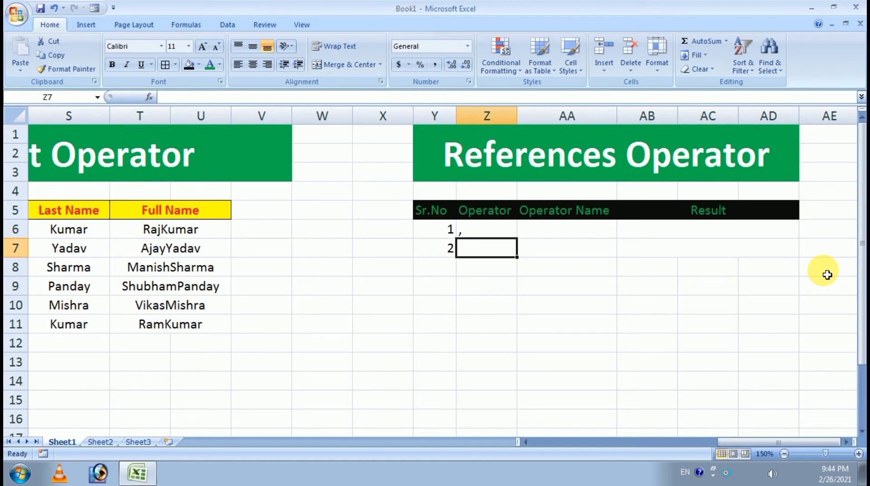
text(Colom)
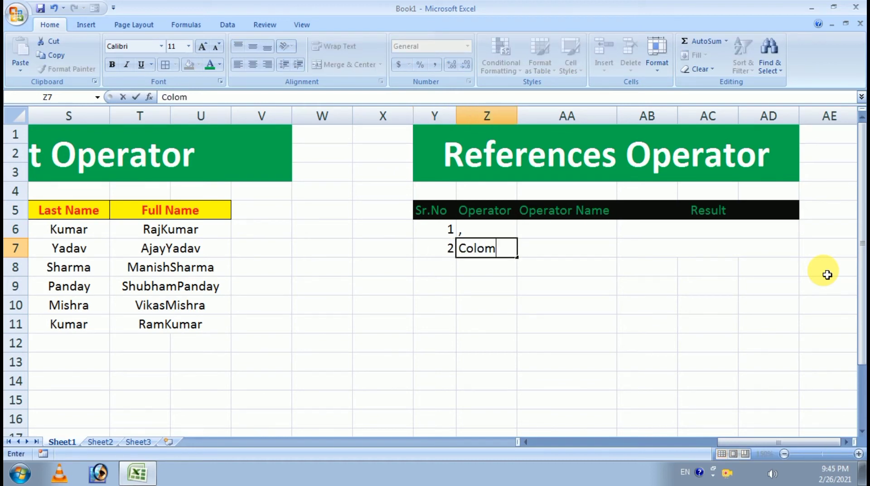
key(BackSpace)
text(n)
key(Tab)
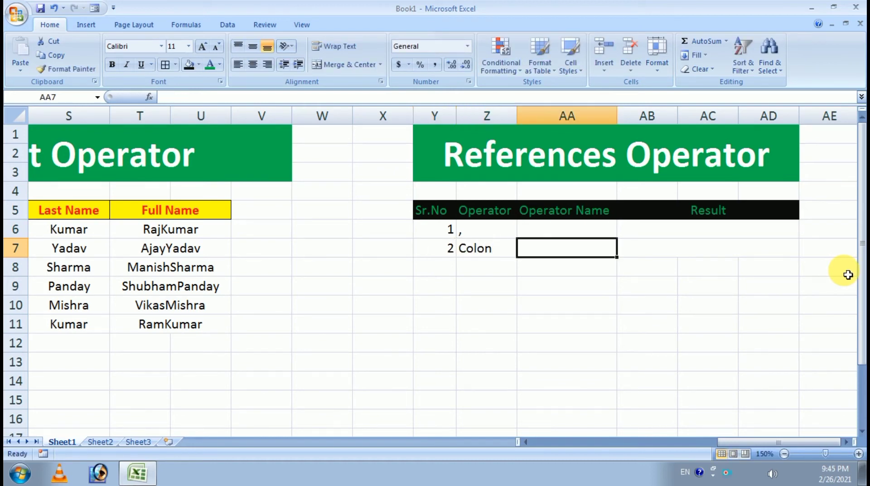
click(587, 233)
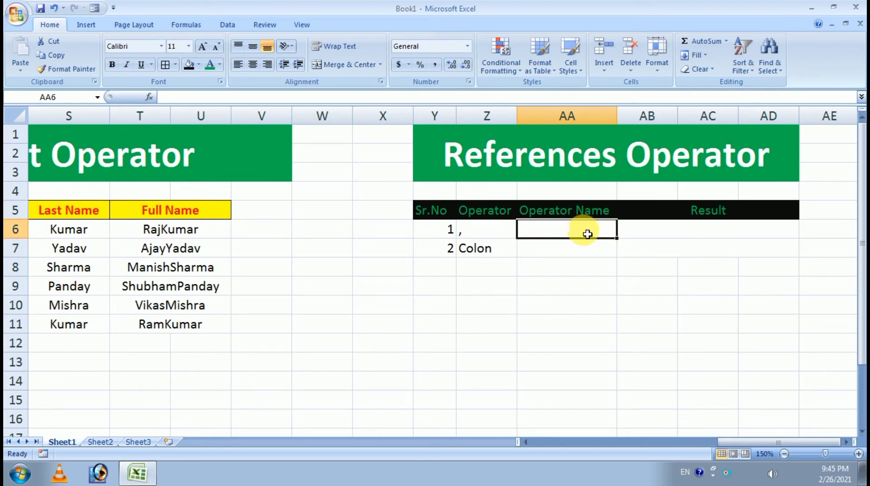
text(Comma)
key(Tab)
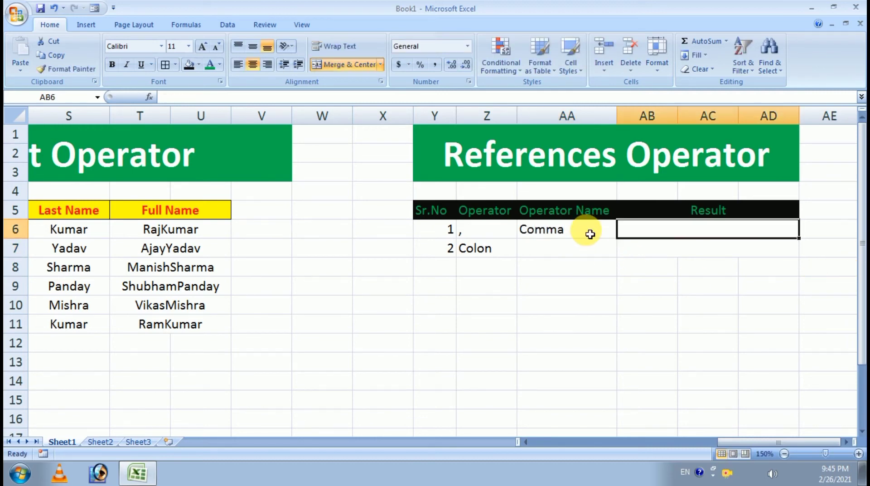
key(Return)
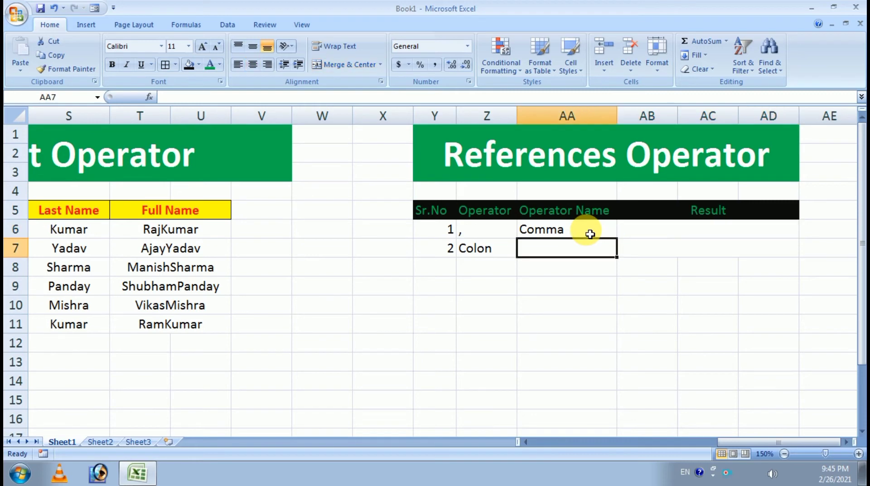
Put ':' in the second row's Operator cell and Colon as its name.
text(Comma)
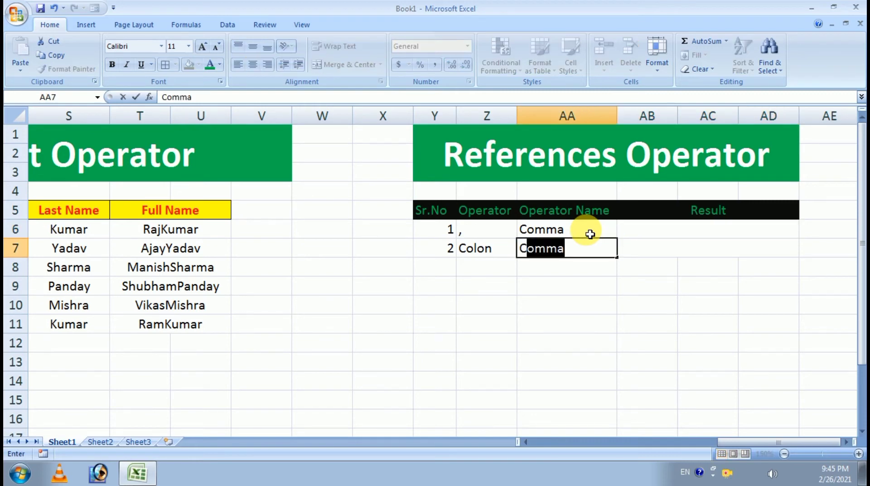
key(Left)
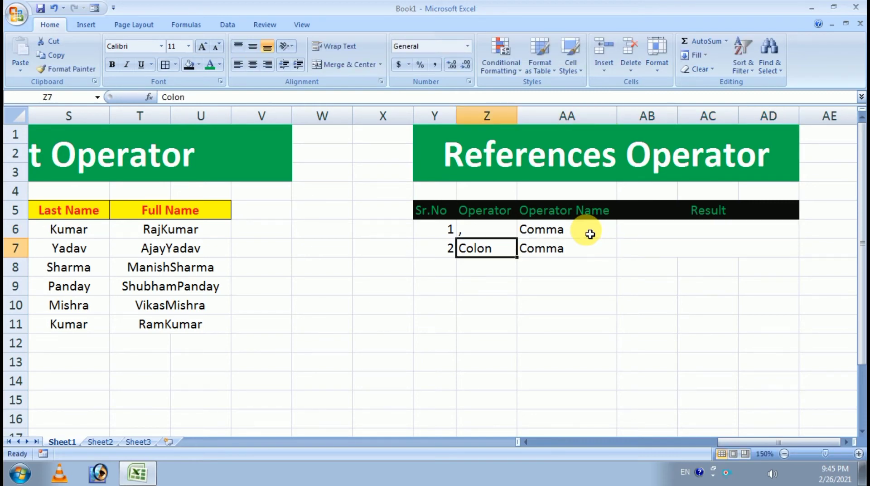
text(:)
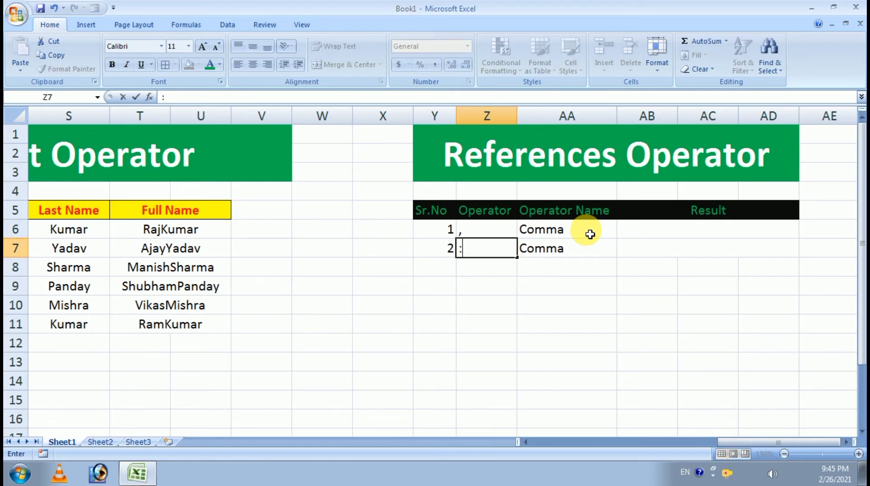
key(Right)
text(C)
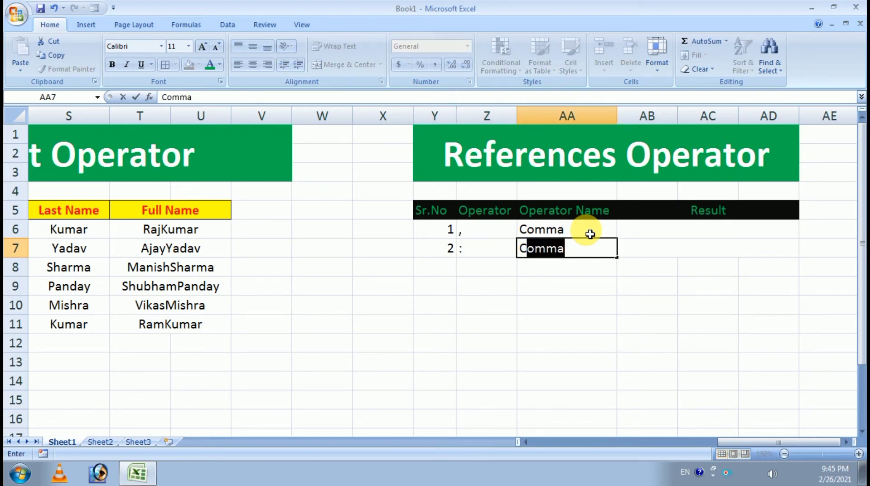
text(olo)
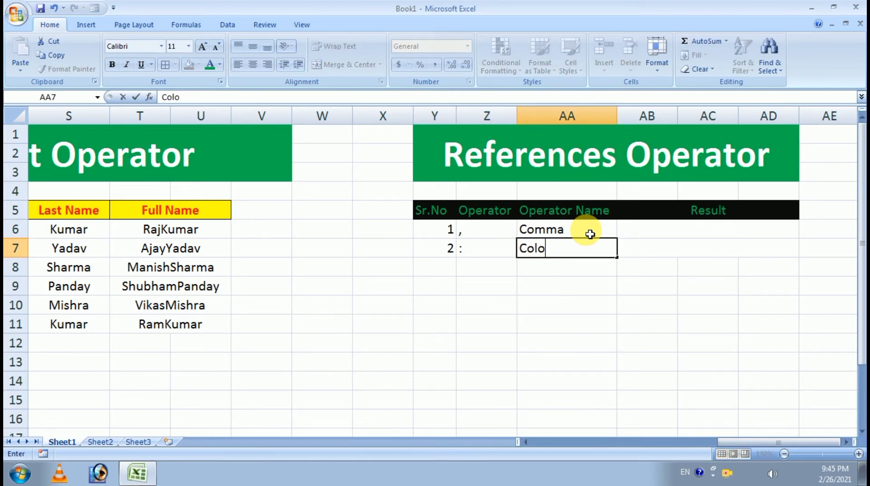
text(m)
key(BackSpace)
text(n)
key(Return)
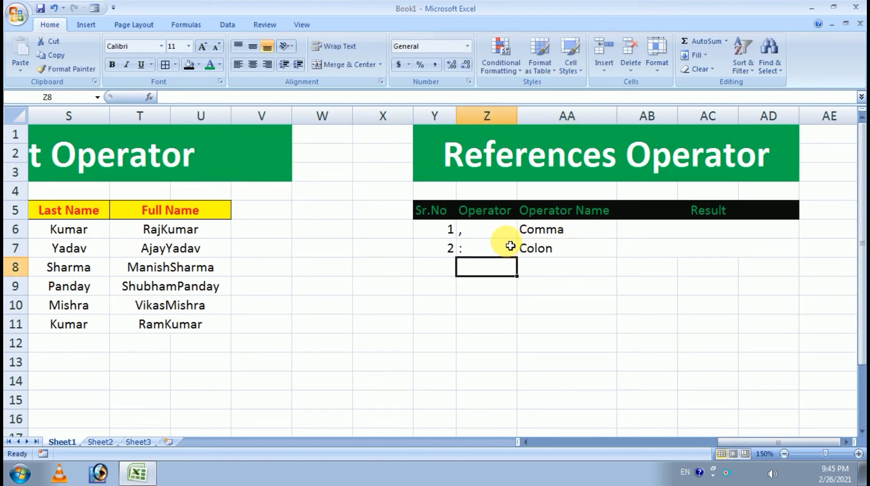
click(509, 246)
Center the contents of the Comma and Colon rows in Y6:AD7.
click(508, 232)
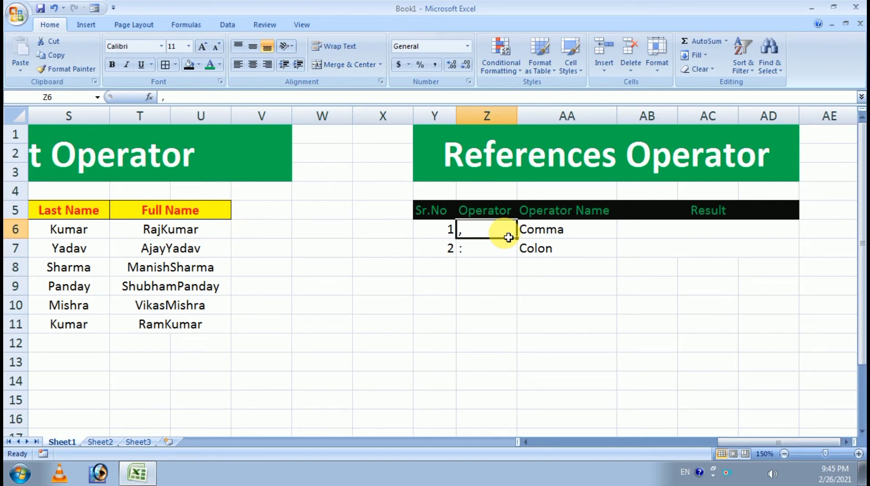
drag(428, 231, 698, 258)
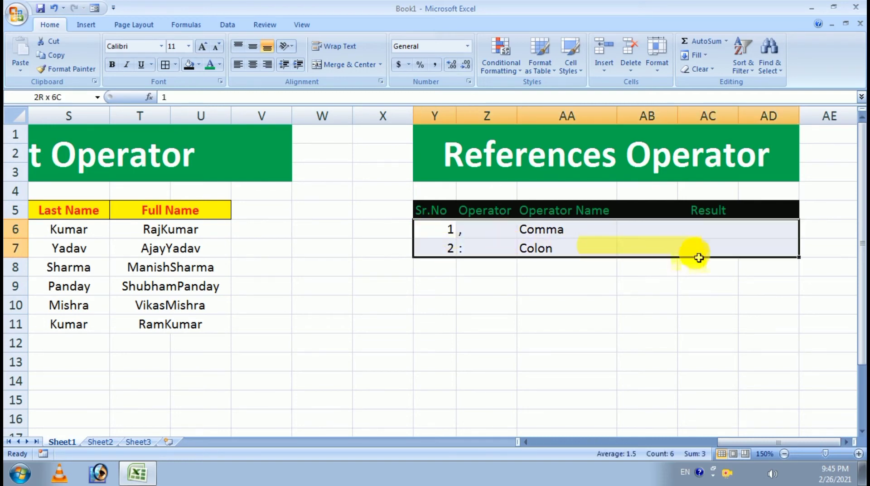
click(251, 65)
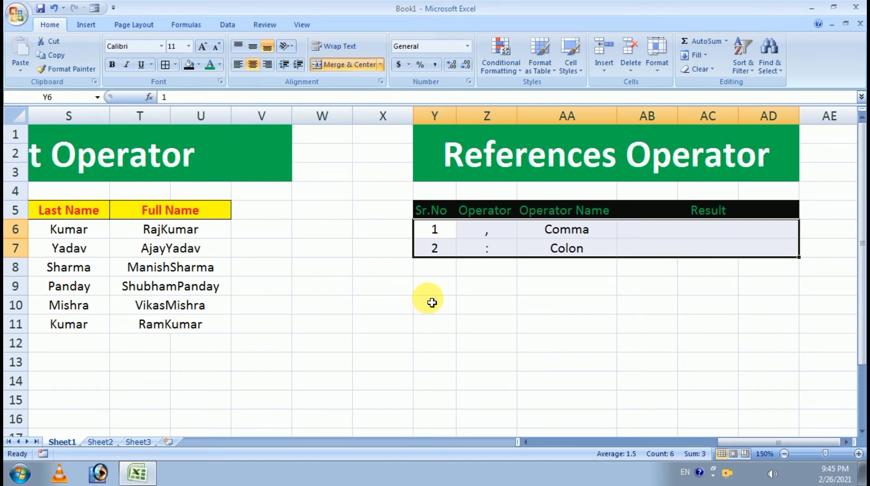
click(844, 442)
click(845, 442)
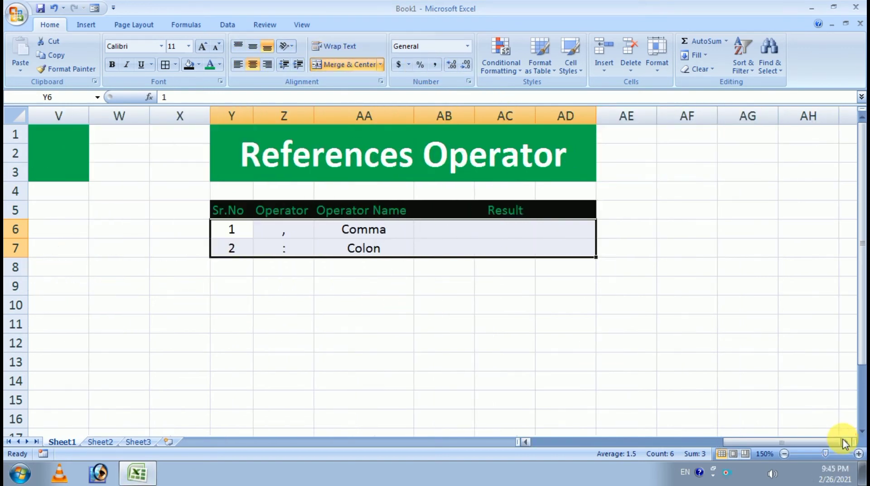
click(845, 442)
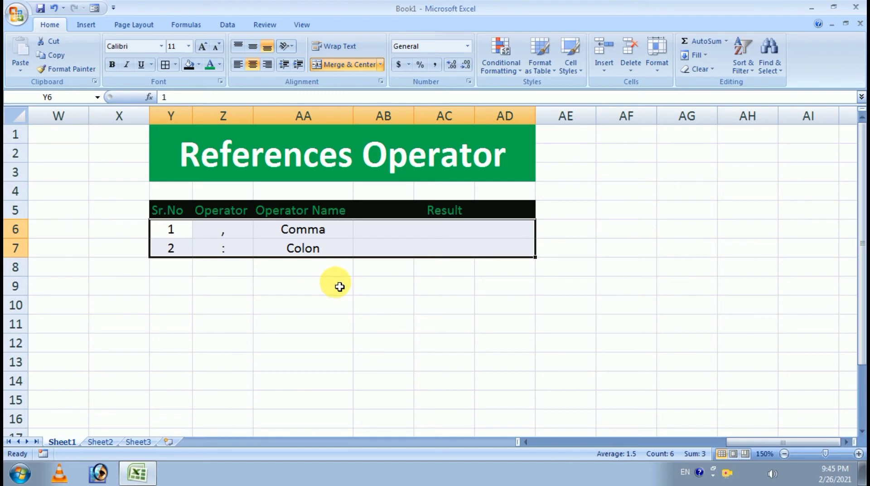
click(846, 441)
Enter 25, 36 and 15 across row 3 starting at AF3.
click(573, 171)
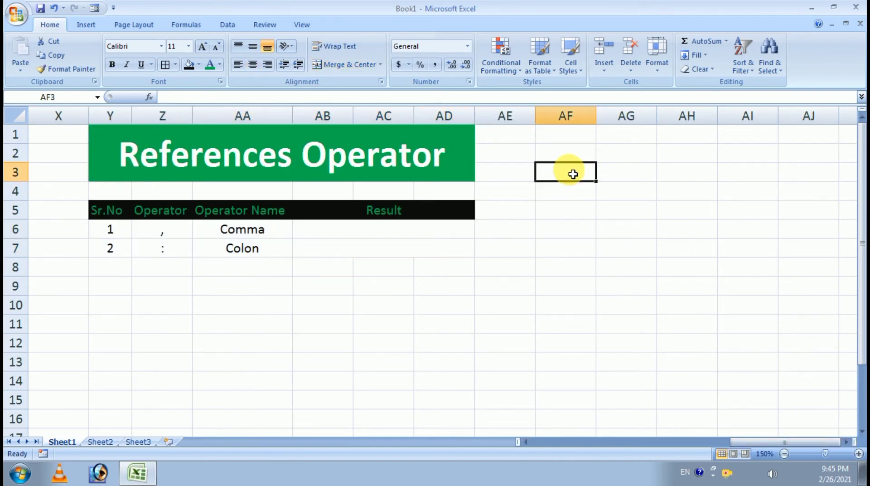
text(25)
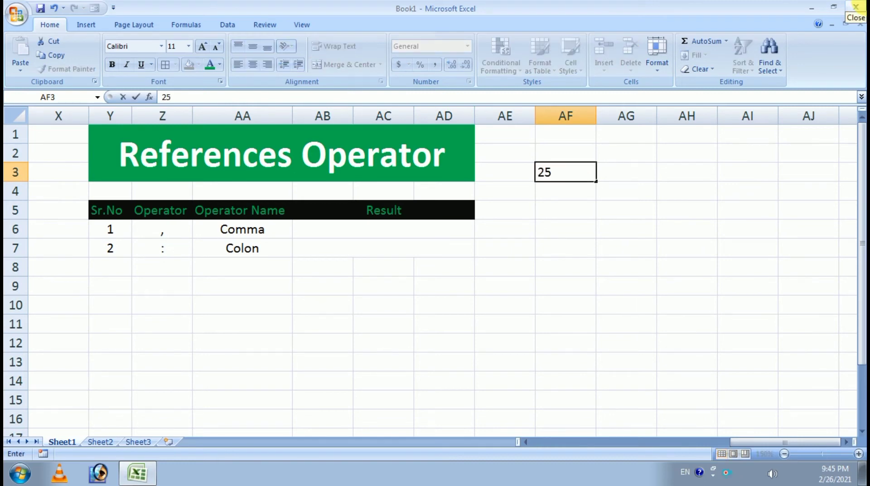
key(Tab)
key(Tab)
text(36)
key(Tab)
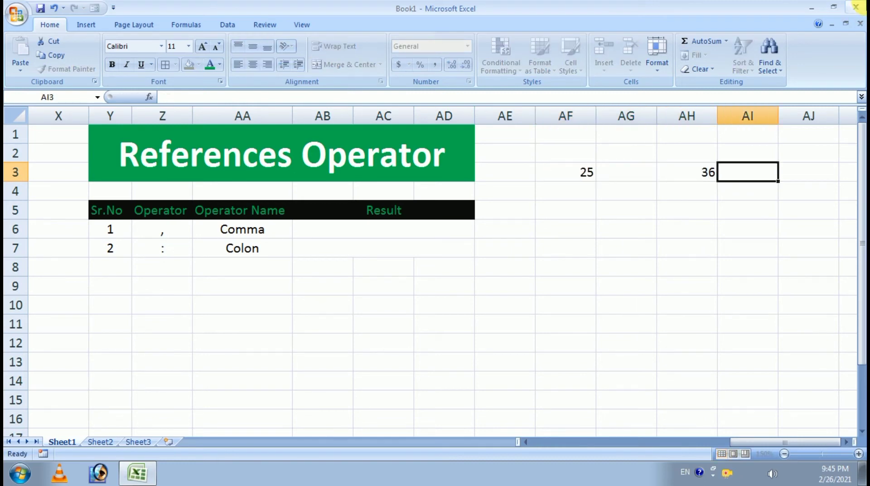
text(15)
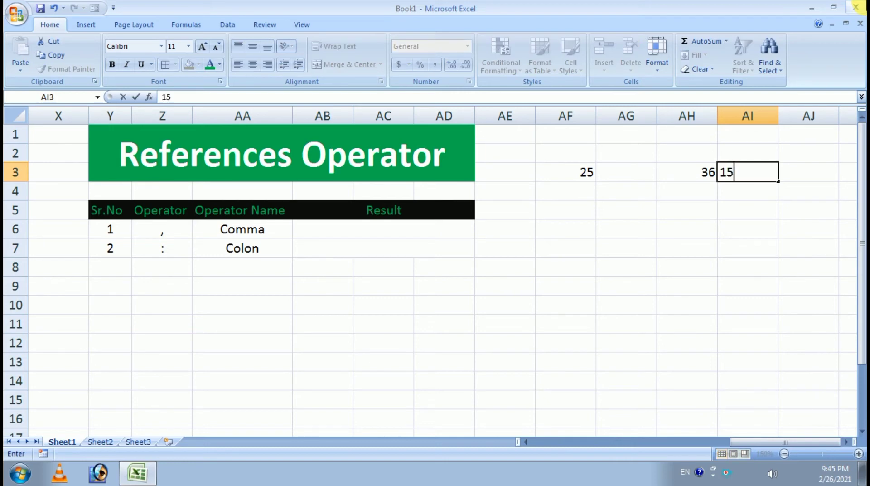
key(Return)
key(Return)
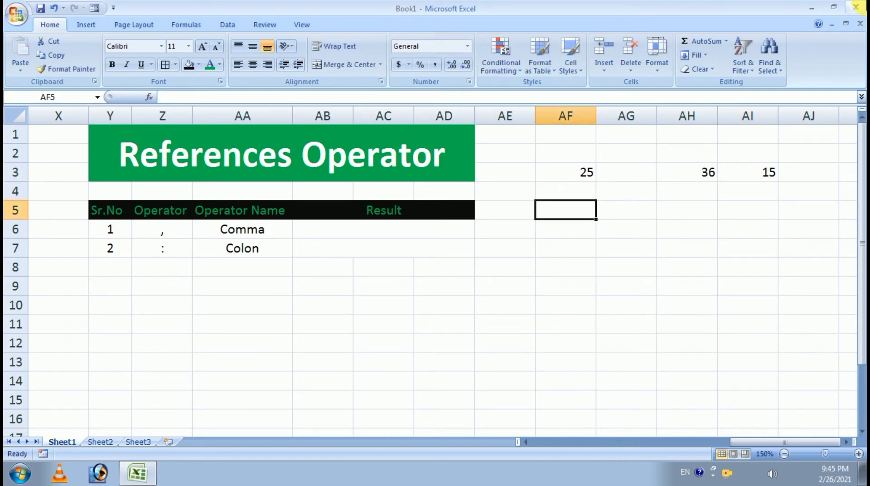
Enter 20, 26 and 40 in AF5, AG5 and AI5.
text(20)
key(Tab)
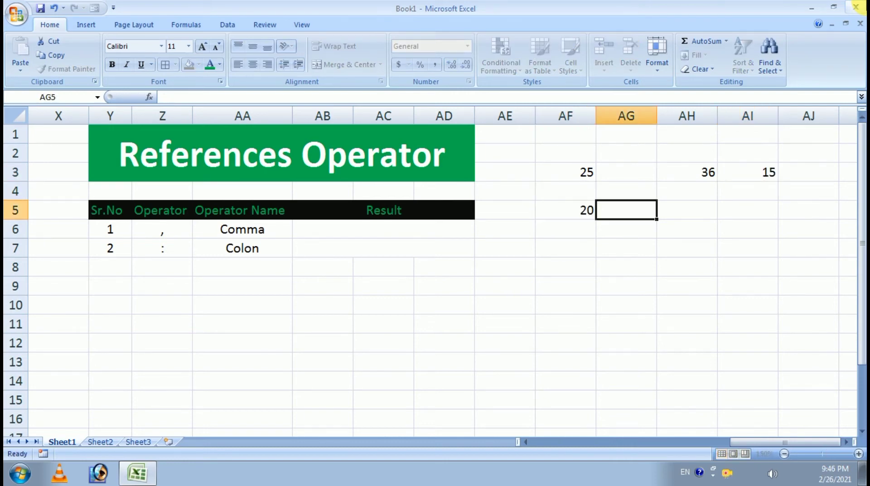
text(26)
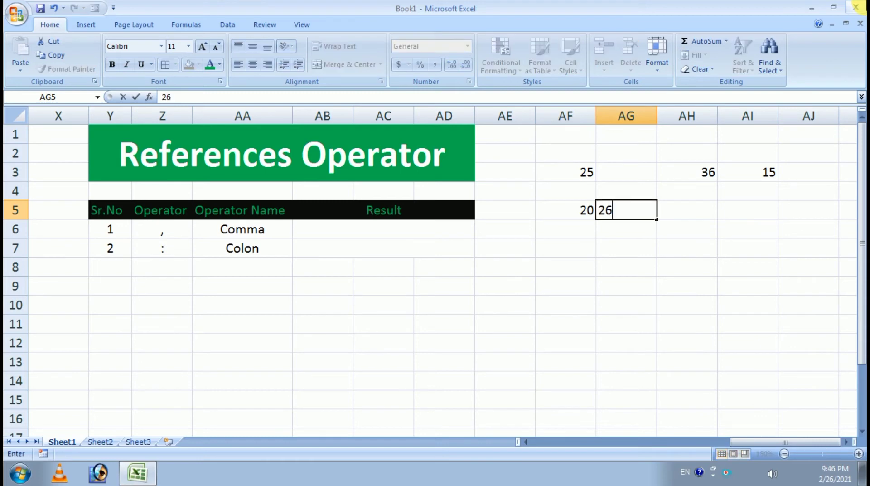
key(Tab)
key(Tab)
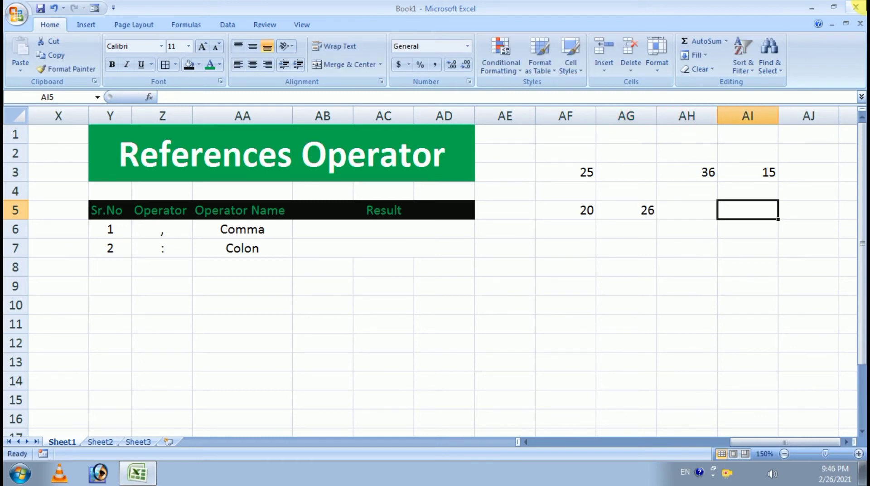
text(40)
key(Return)
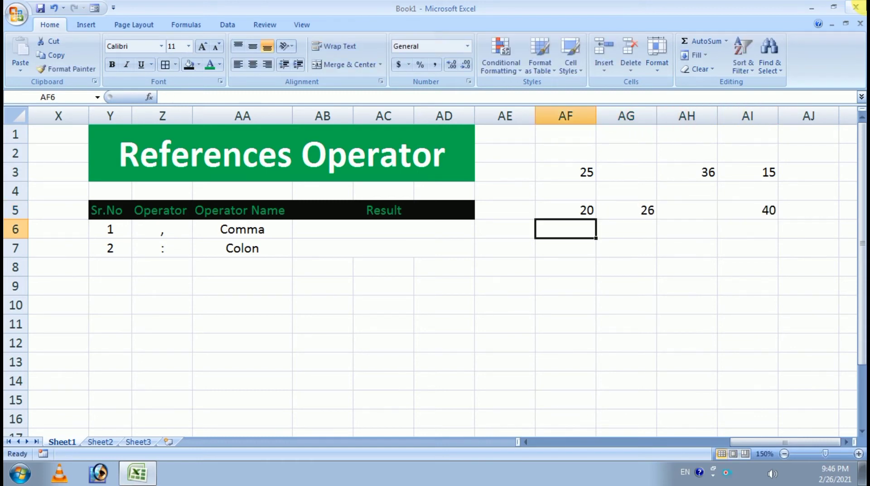
Apply All Borders to the sample number block AF3:AI5.
mouse_move(572, 174)
mouse_down()
mouse_move(695, 229)
mouse_move(771, 211)
mouse_up()
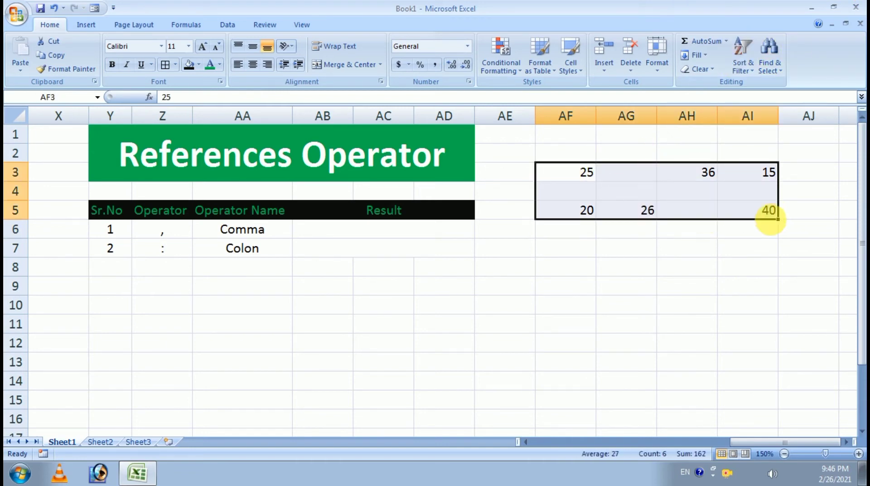
click(165, 65)
click(620, 275)
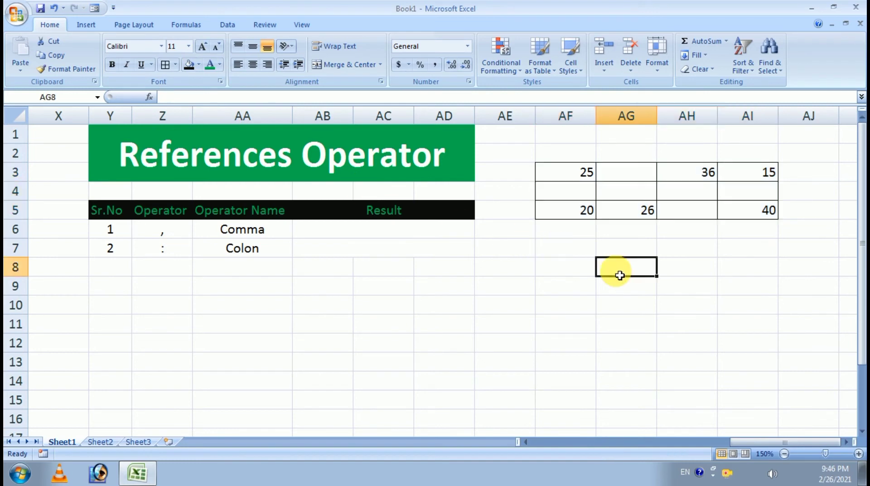
click(351, 239)
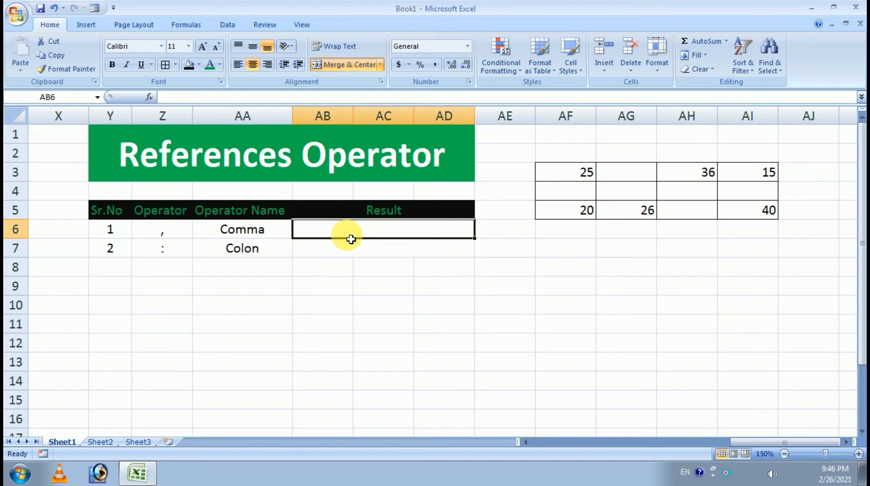
text(=)
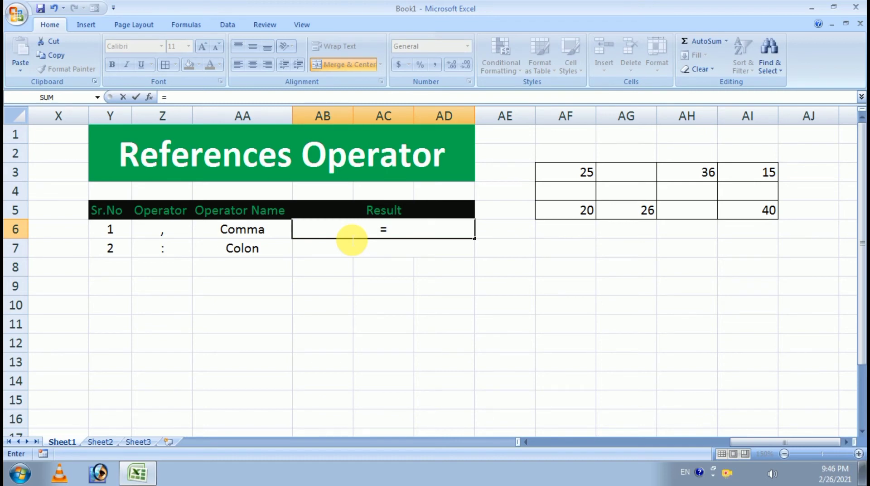
text(sum)
Complete =SUM(AF3,AI5,AF5) in the Comma Result cell, giving 85.
key(Tab)
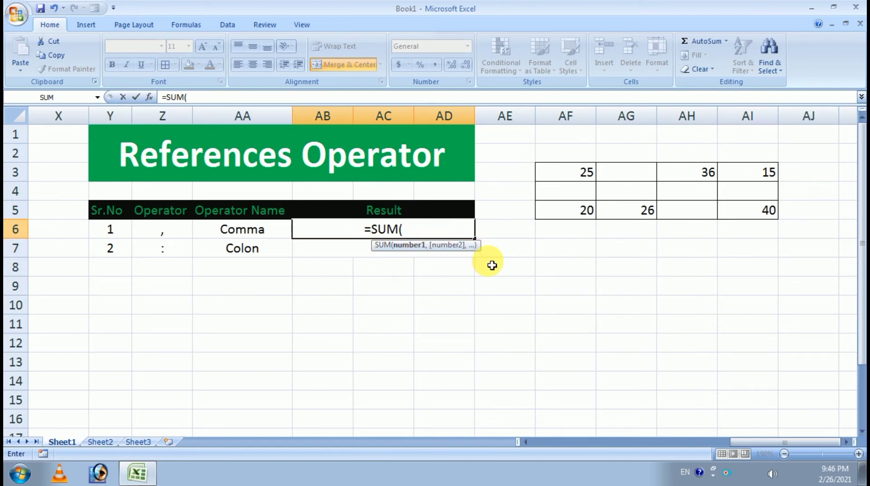
click(579, 175)
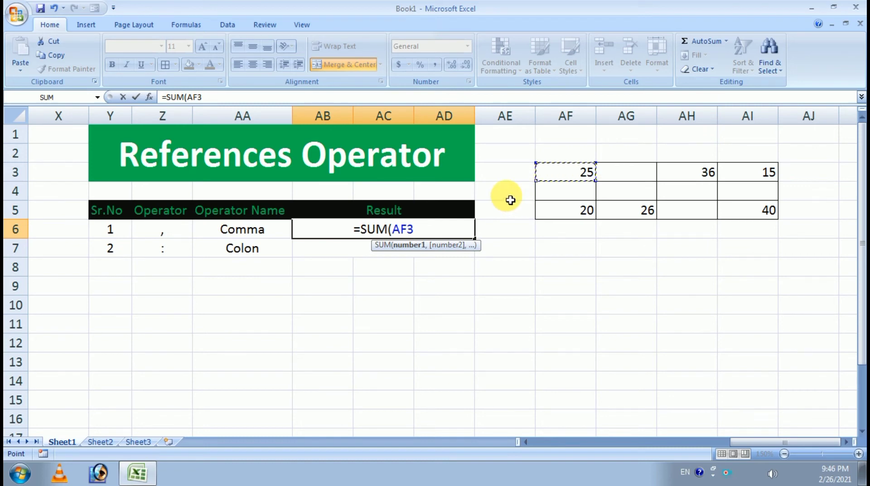
text(,)
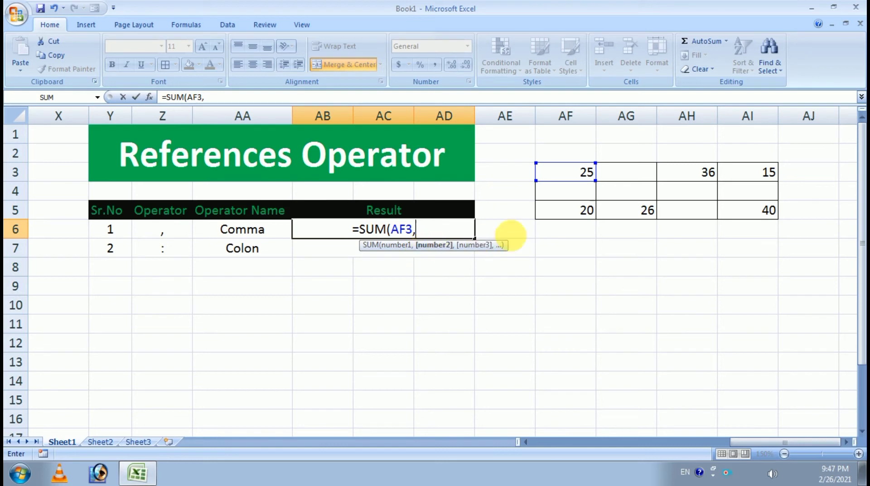
click(772, 217)
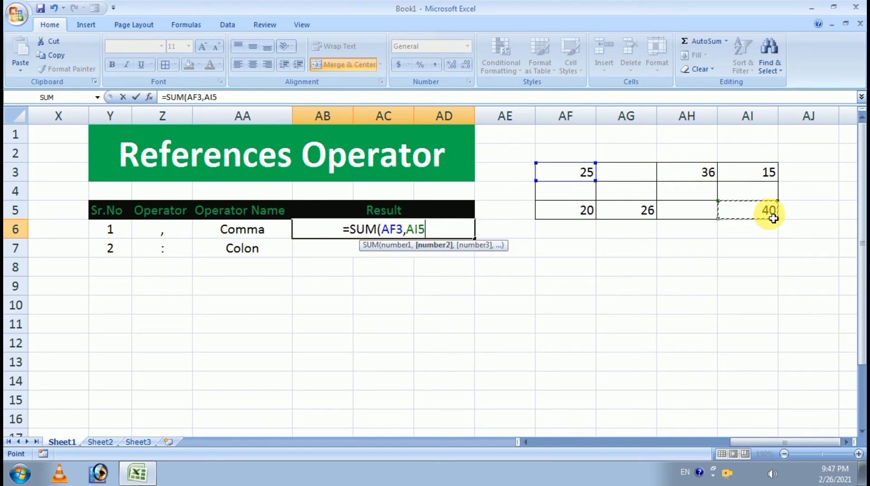
text(,)
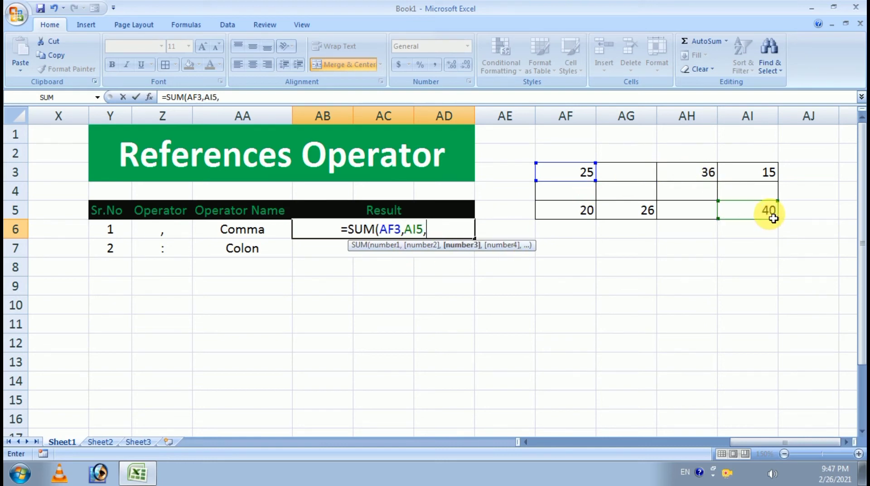
click(563, 216)
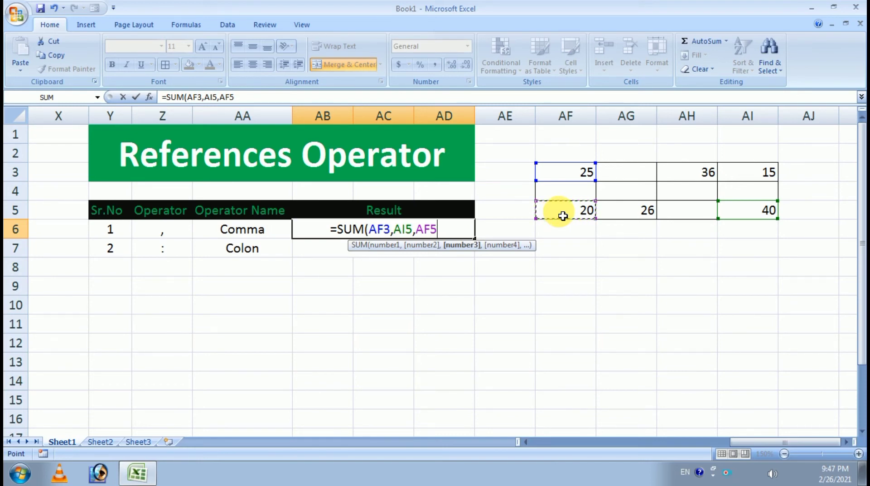
text())
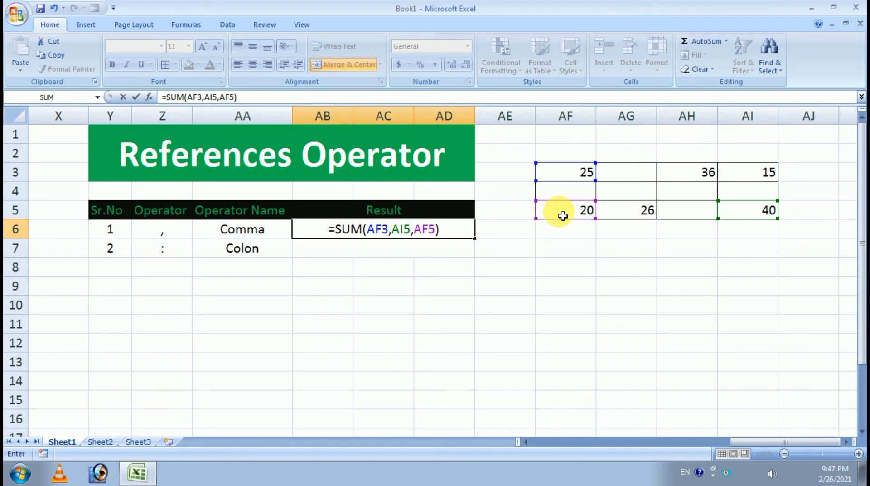
key(Return)
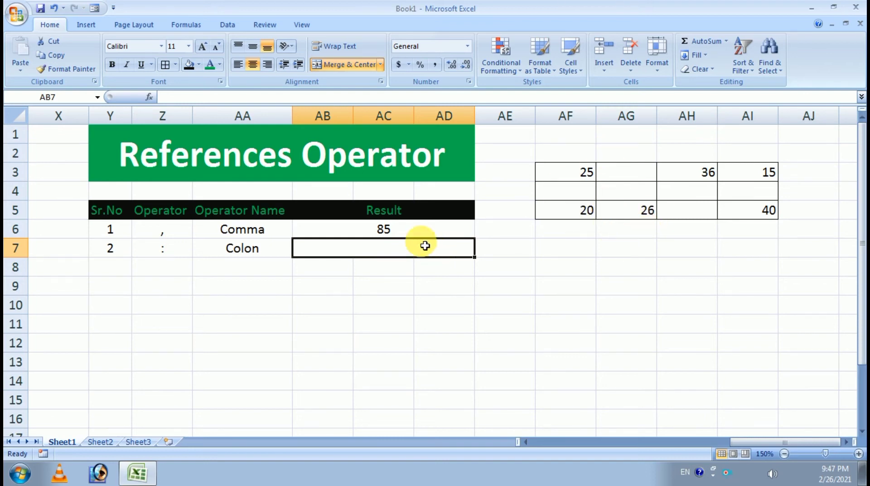
Clear the Comma Result cell and start a new SUM formula.
click(414, 230)
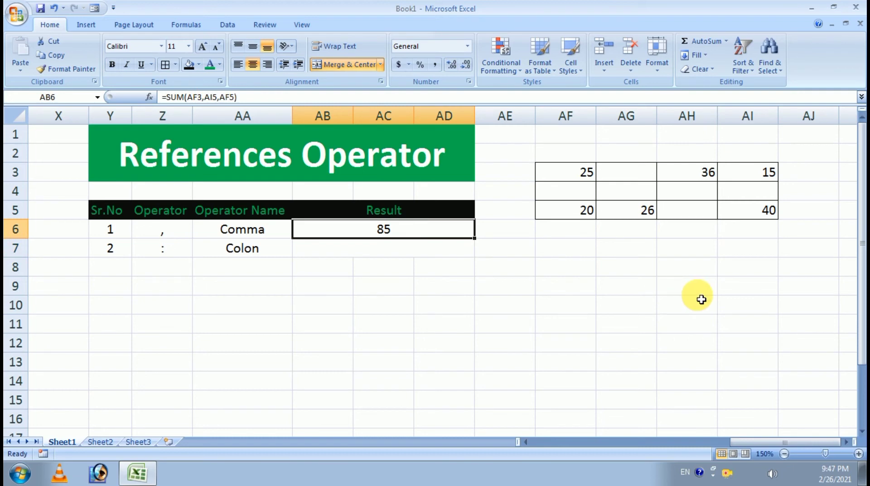
key(Delete)
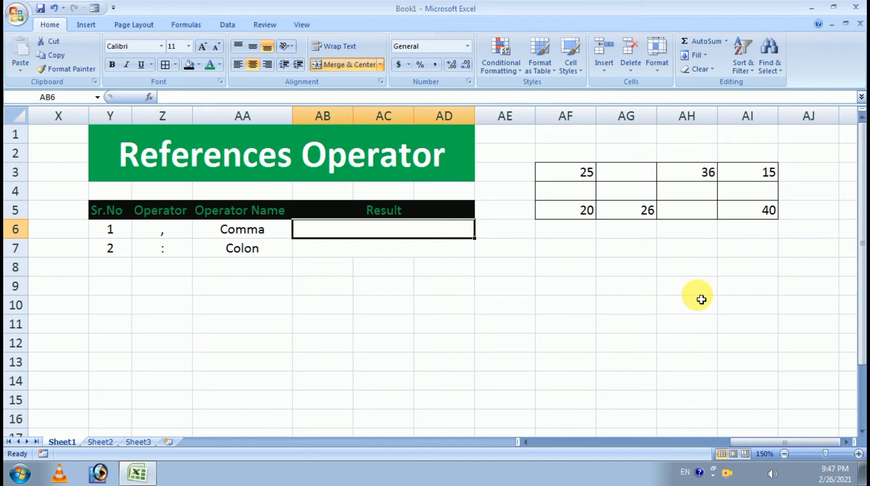
text(=su)
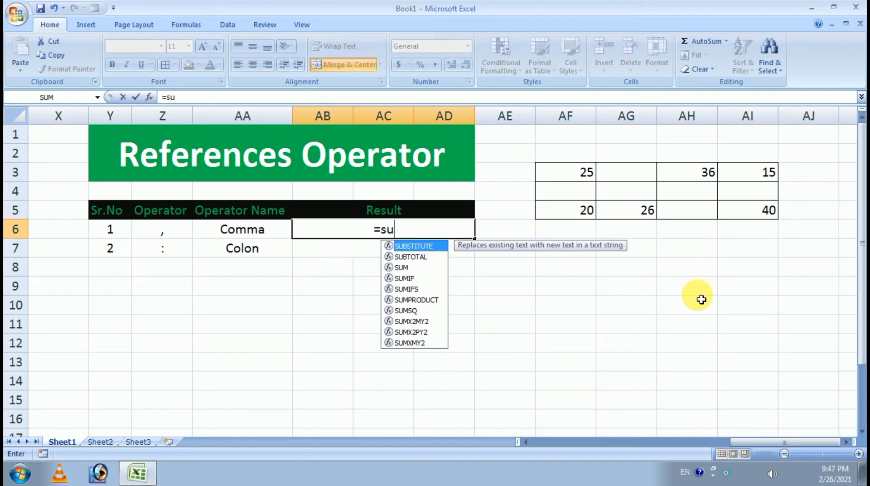
text(m)
key(Tab)
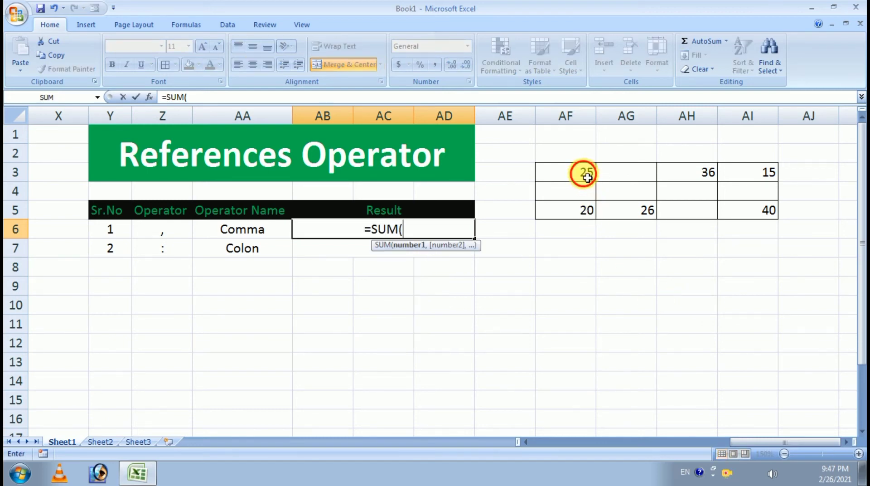
Sum AF3, AH3, AI3, AF5, AG5 and AI5 individually, giving 162.
click(588, 177)
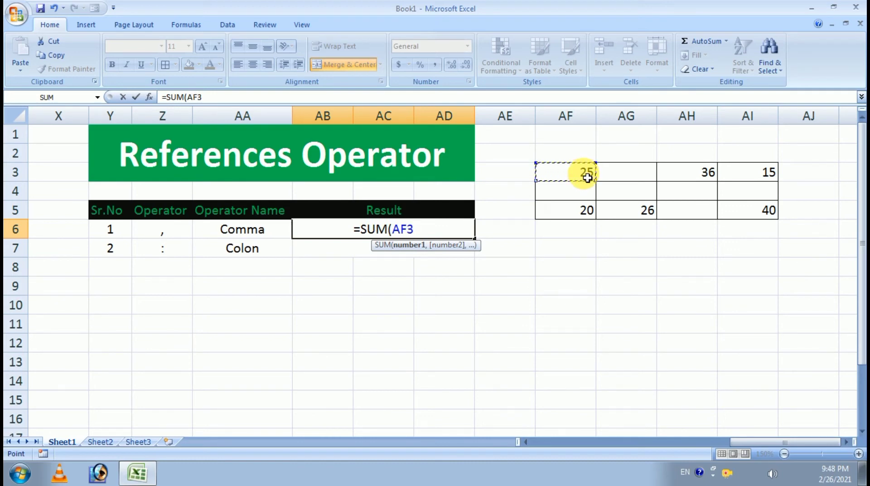
text(,)
click(685, 181)
text(,)
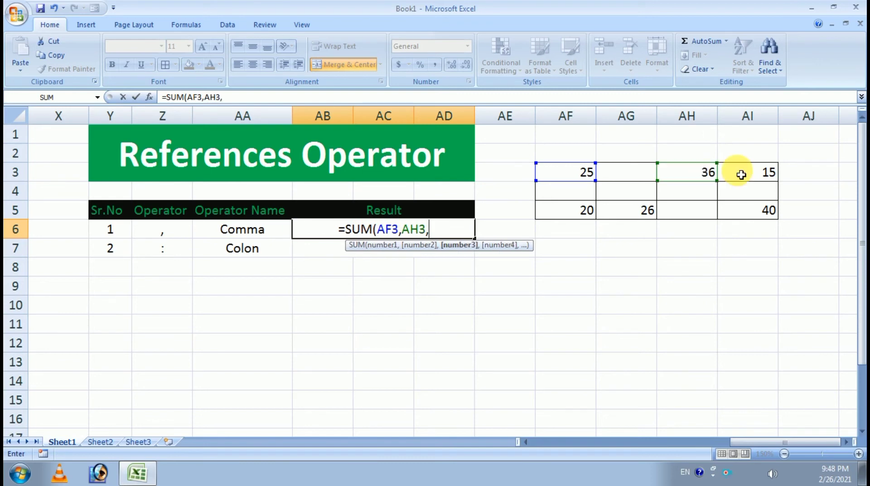
click(751, 172)
text(,)
click(599, 214)
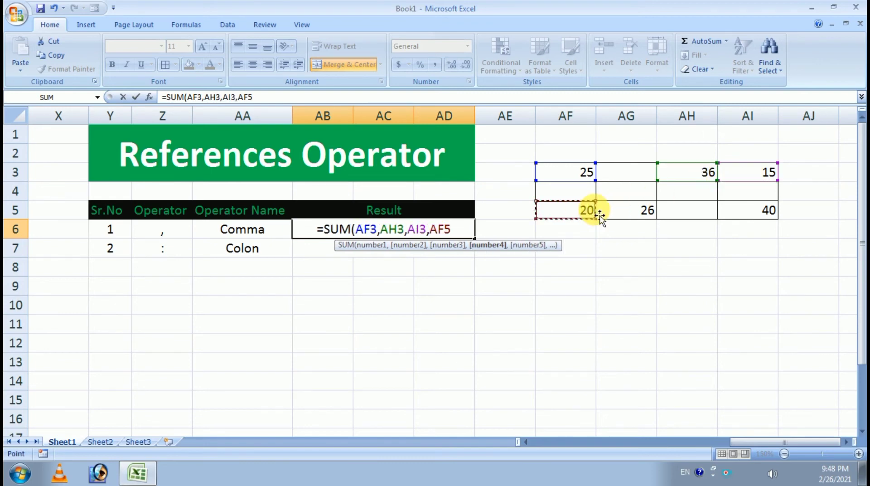
text(,)
click(636, 209)
text(,)
click(748, 214)
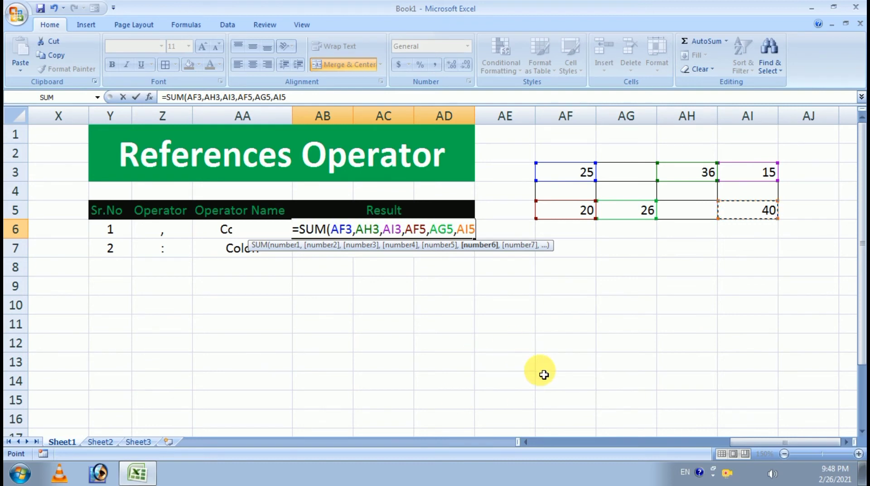
text())
key(Return)
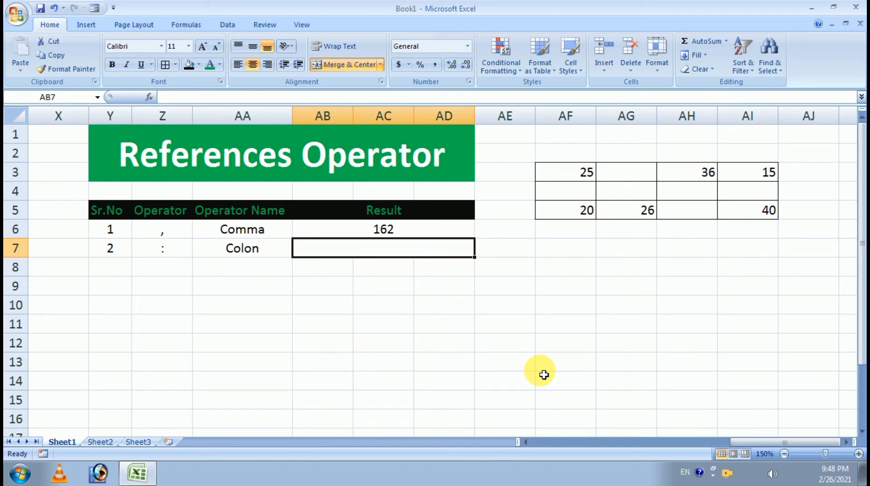
Enter =SUM(AF3:AI5) in the Colon Result cell, returning 162.
text(=s)
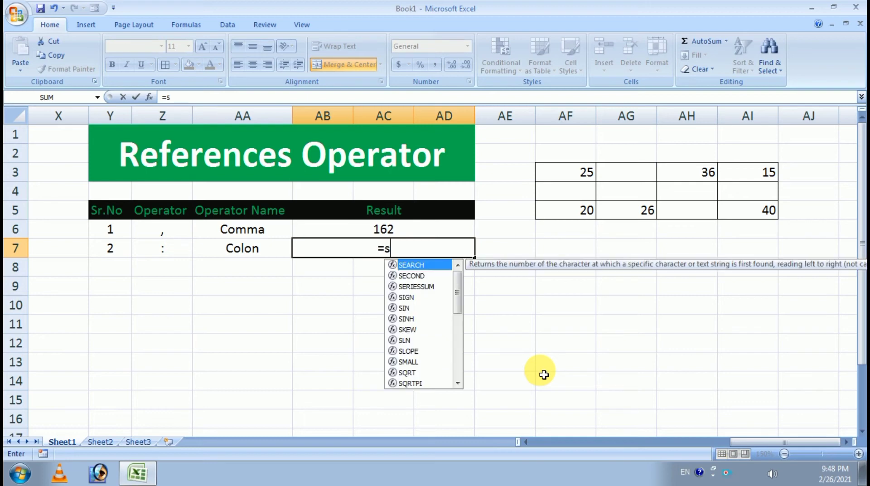
text(um)
key(Tab)
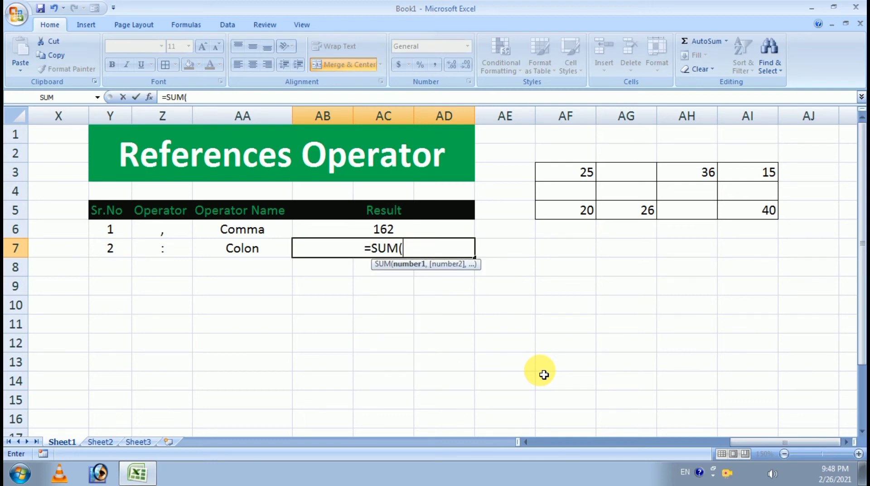
click(576, 173)
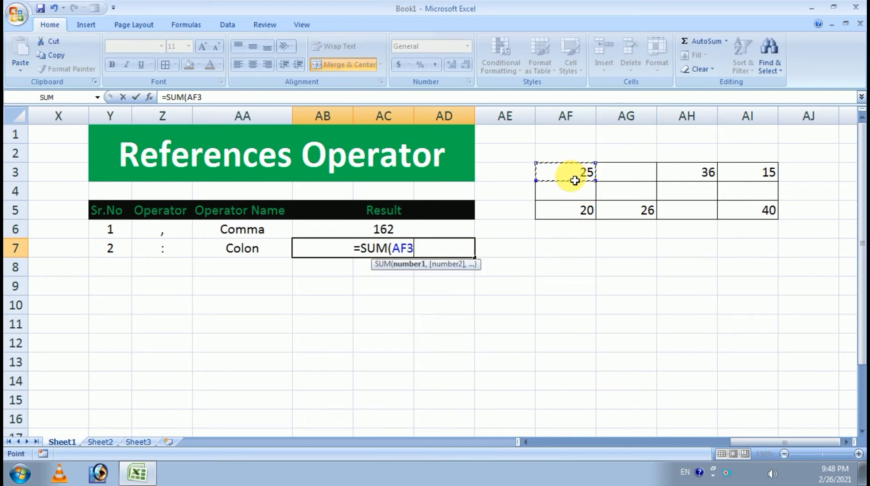
key(F8)
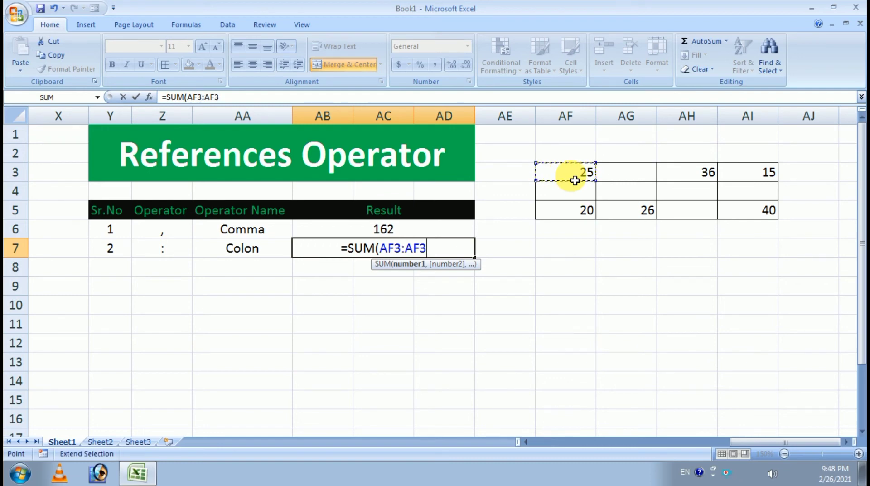
click(758, 216)
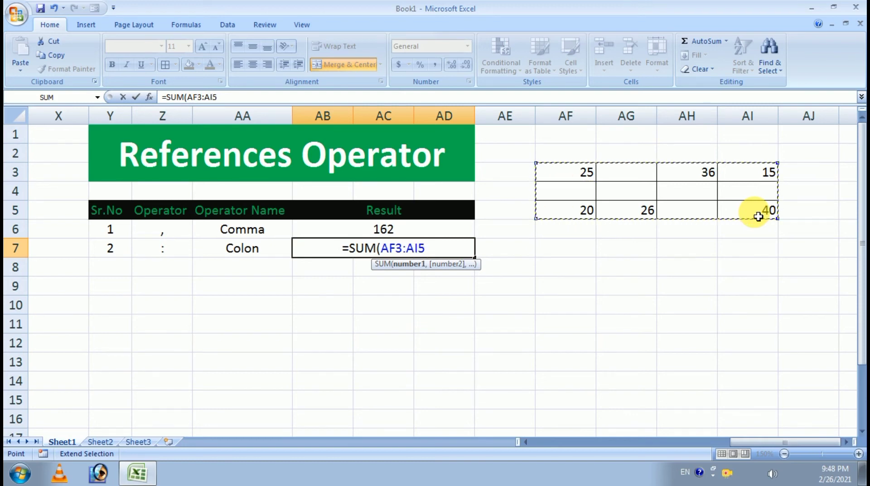
text())
key(Return)
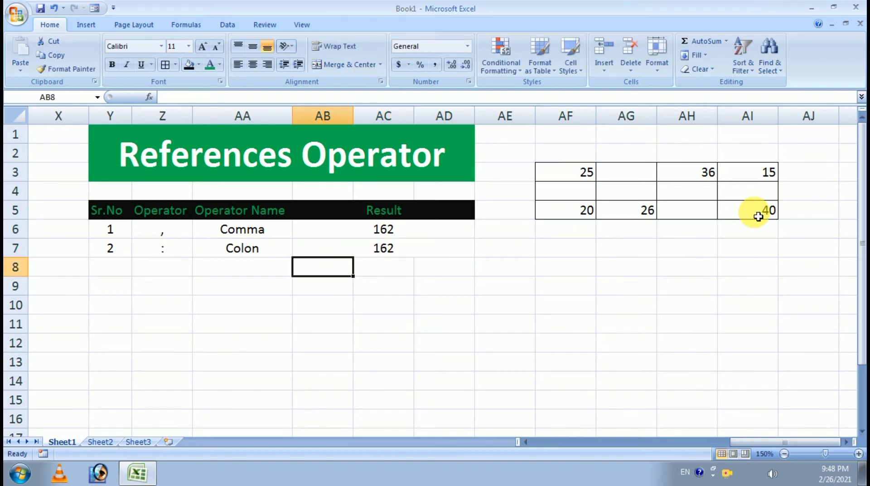
click(344, 243)
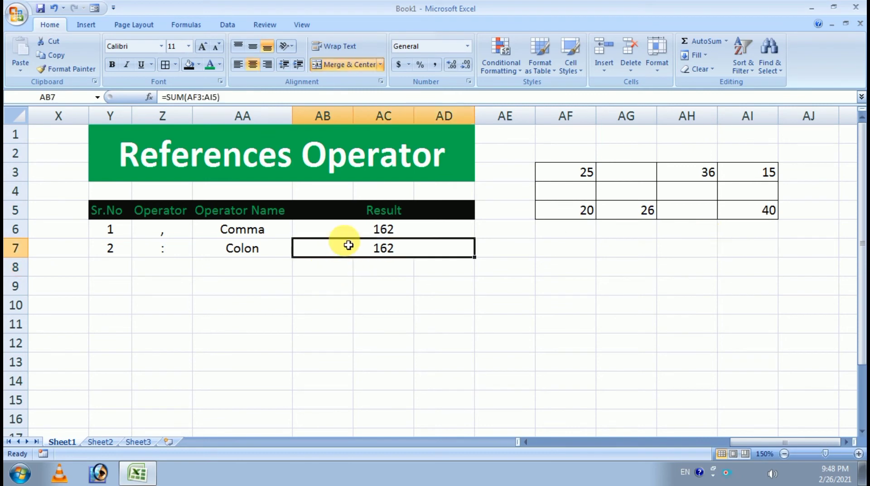
click(355, 228)
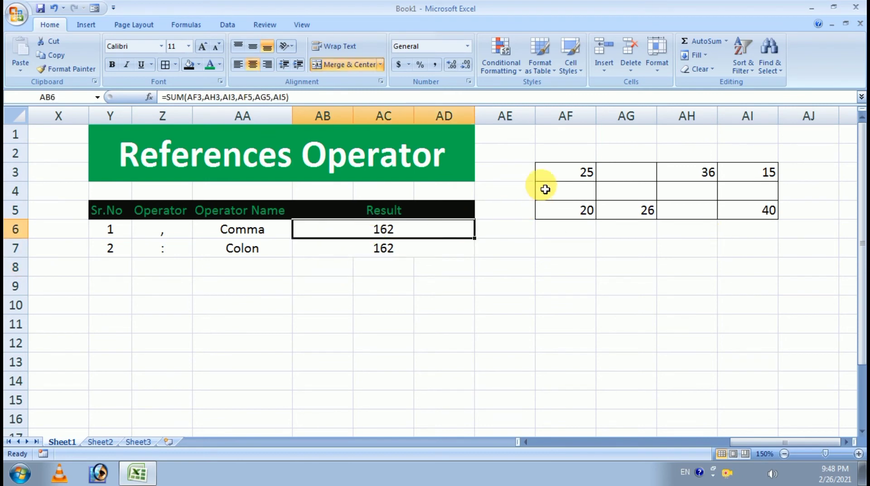
click(561, 176)
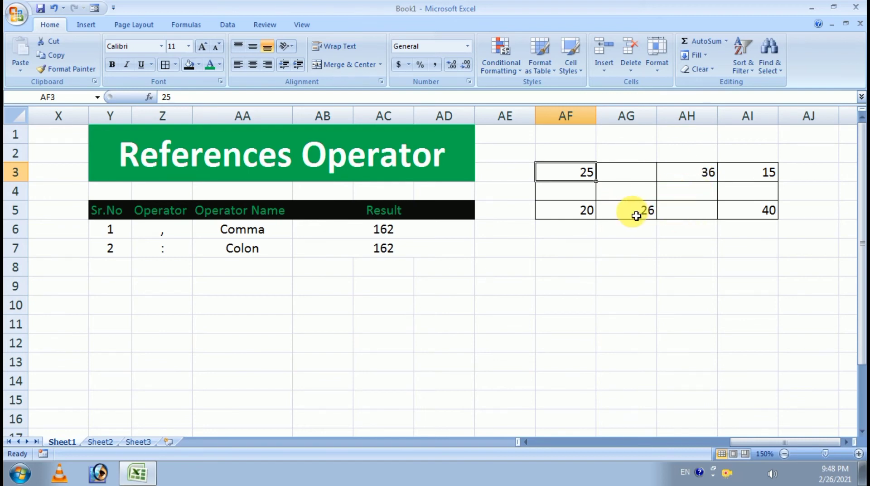
click(425, 235)
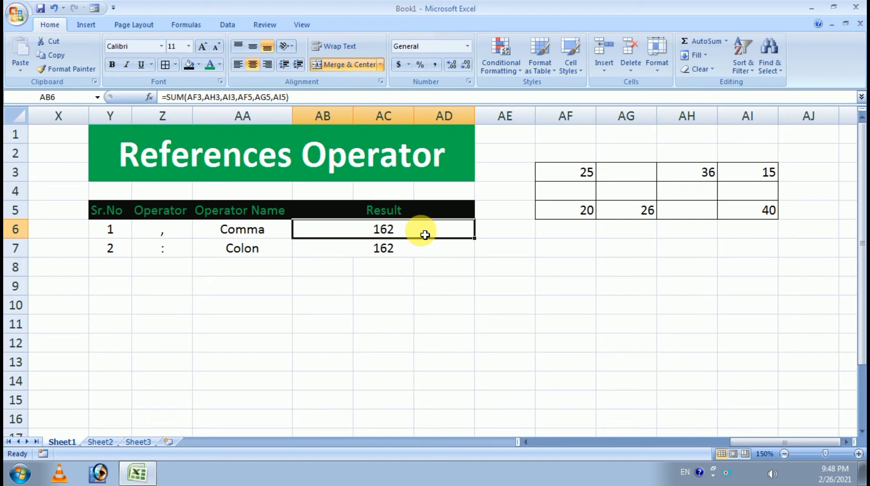
click(553, 175)
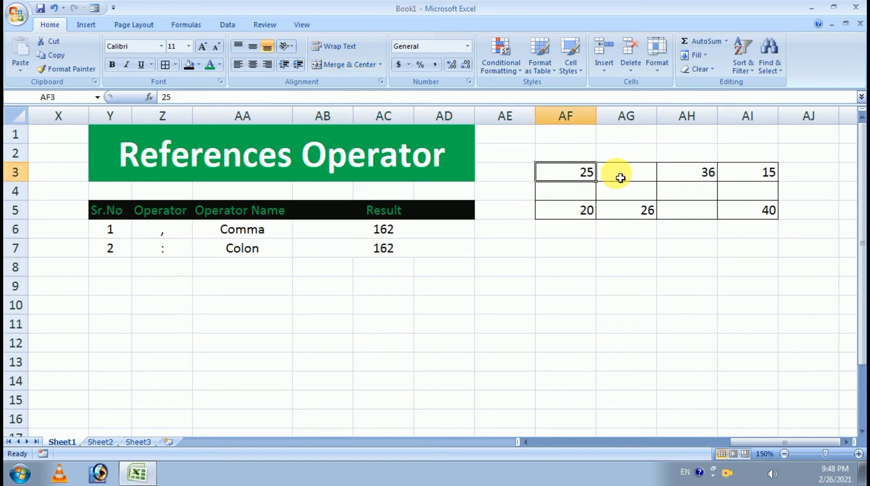
click(748, 214)
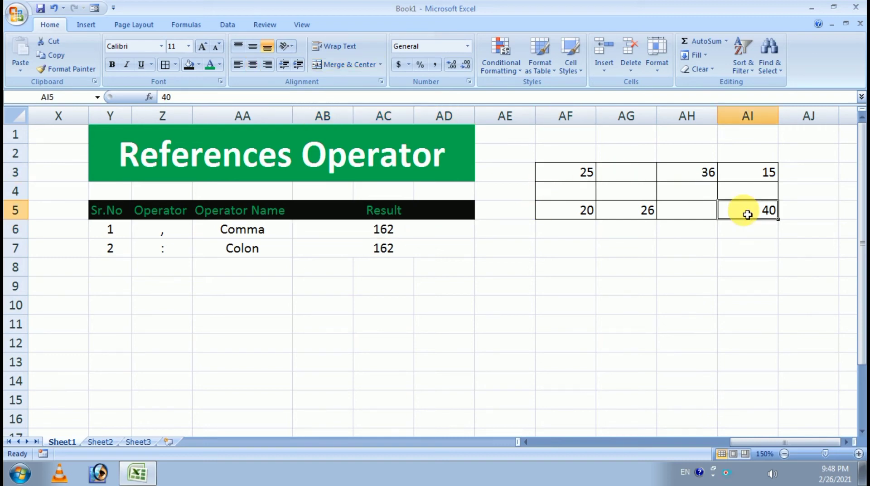
click(374, 249)
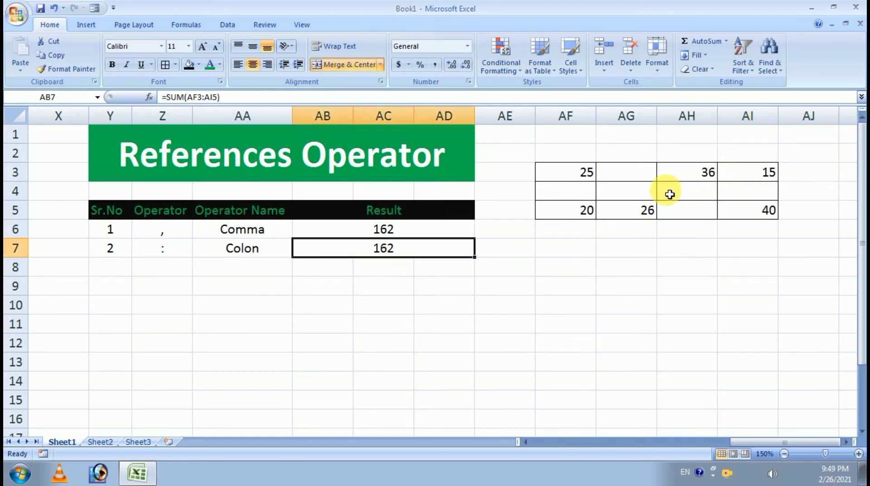
click(633, 180)
click(633, 191)
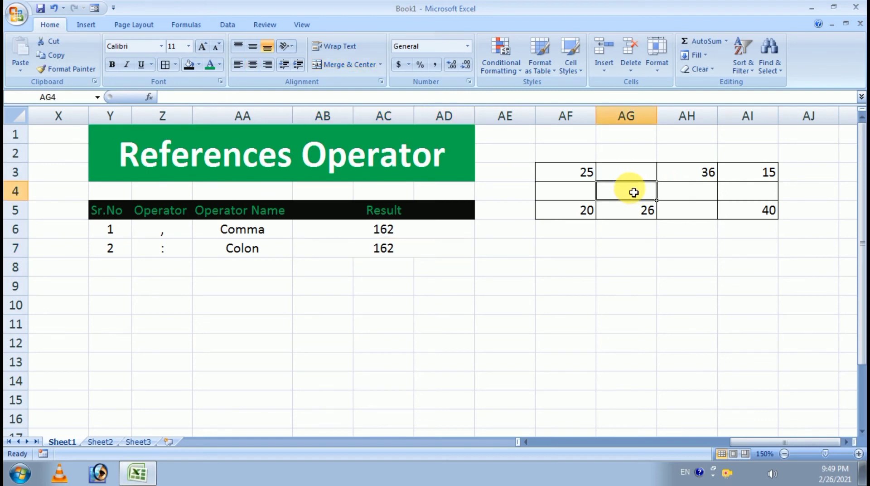
click(580, 197)
click(702, 197)
click(702, 204)
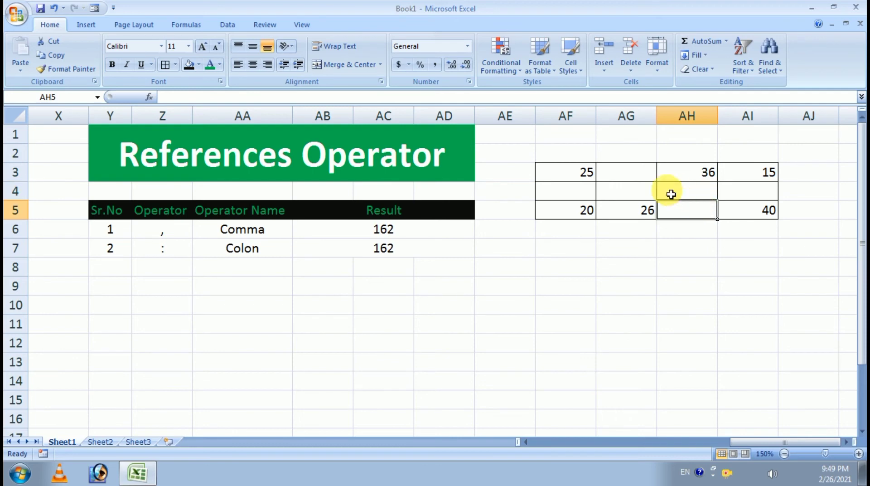
click(646, 177)
click(647, 195)
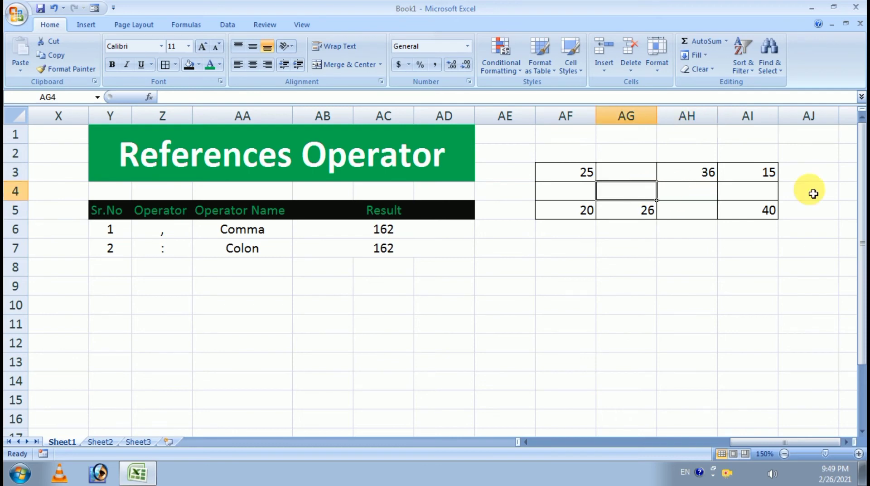
Enter 10 in AG4 and compare the updated Colon and Comma result formulas.
text(10)
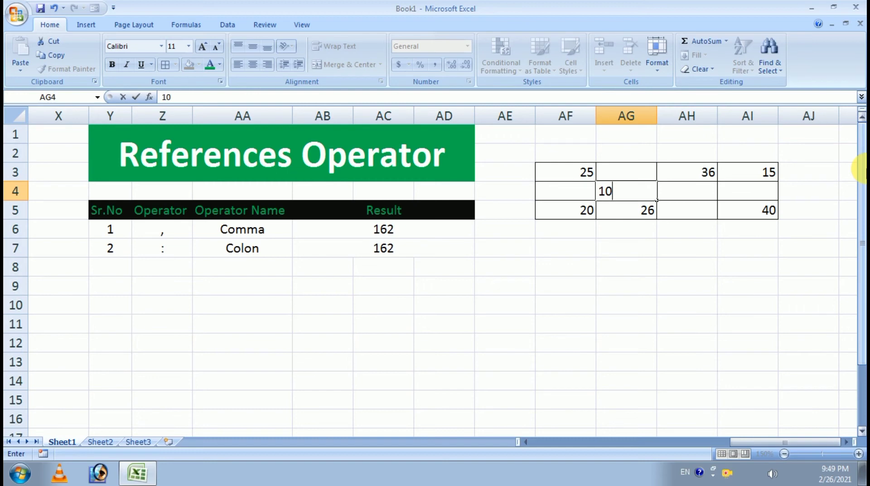
key(Return)
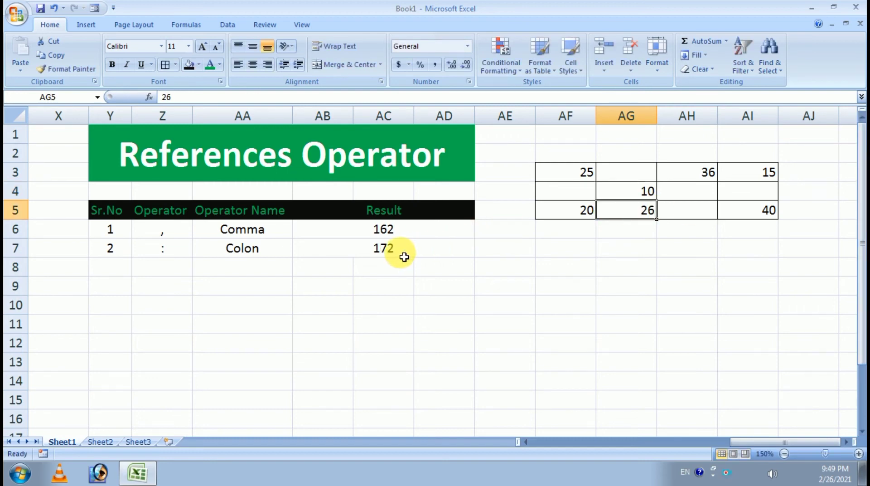
click(399, 251)
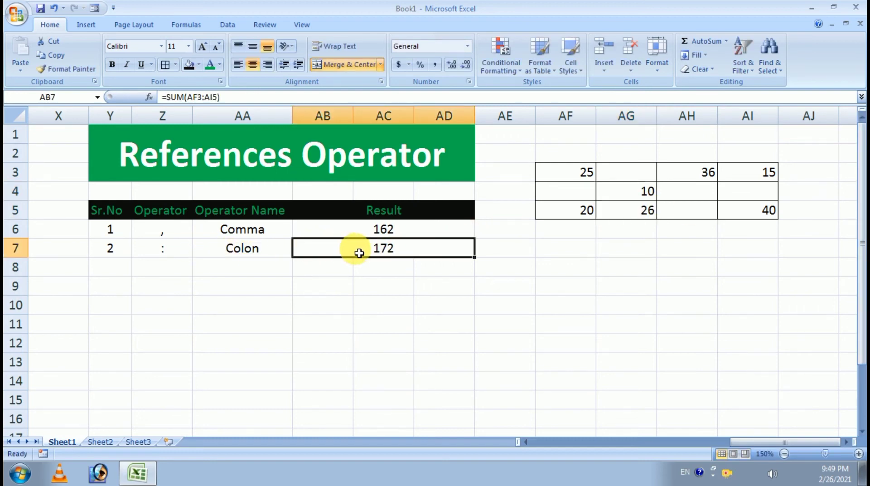
click(630, 192)
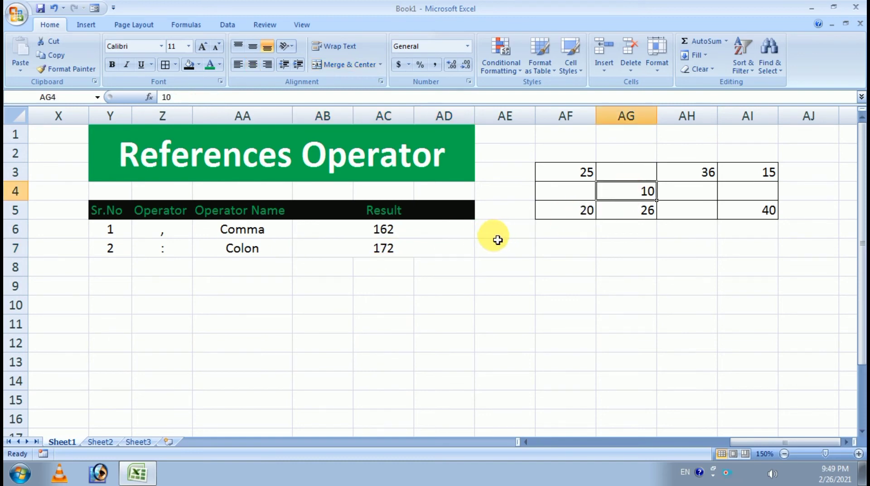
click(431, 247)
click(423, 233)
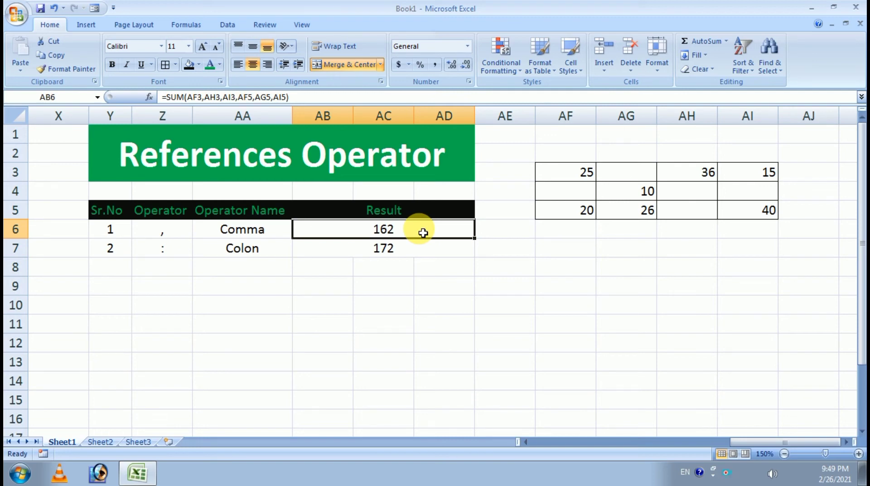
Enter 15 in AG3 and 36 in AH5, raising Colon to 223 while Comma stays 162.
click(643, 175)
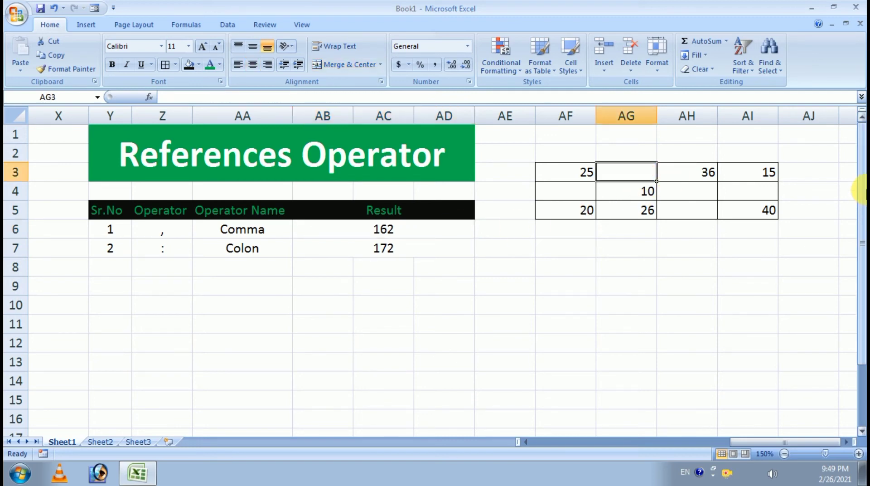
text(15)
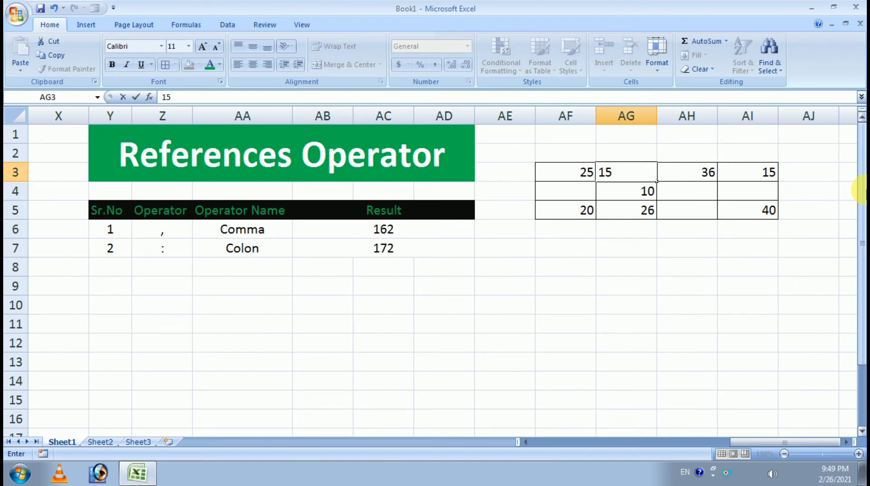
key(Return)
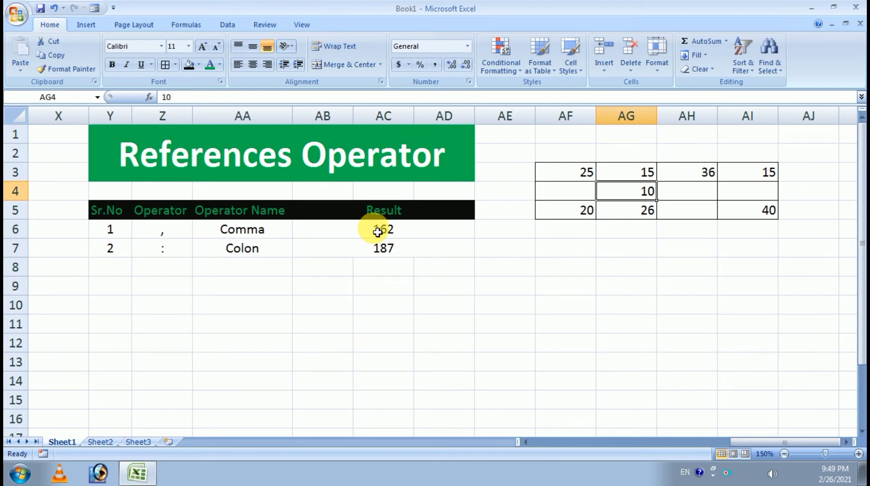
click(377, 232)
click(711, 213)
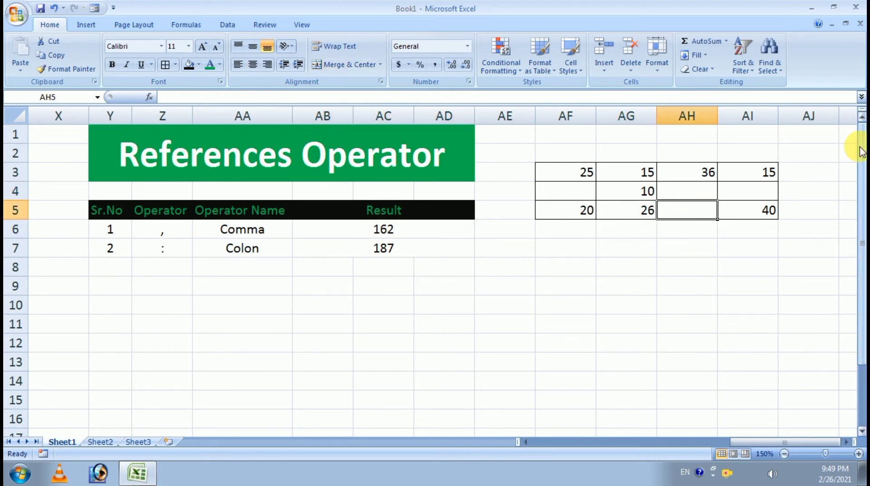
text(36)
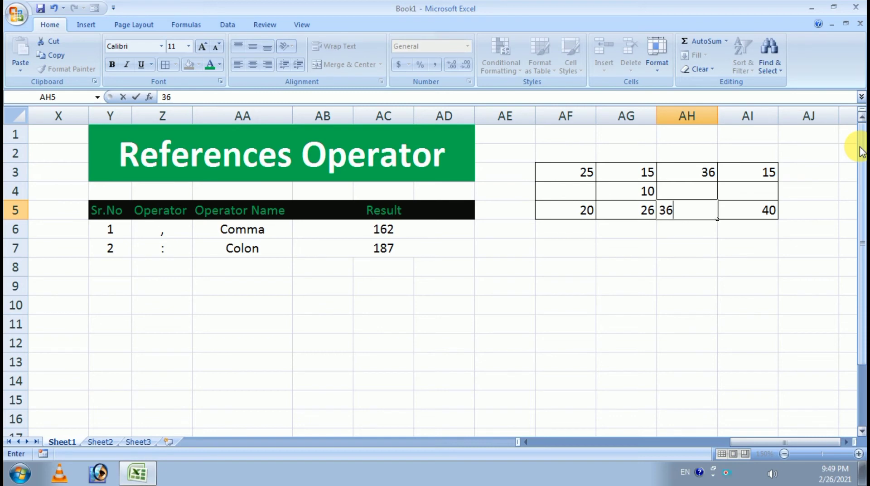
key(Return)
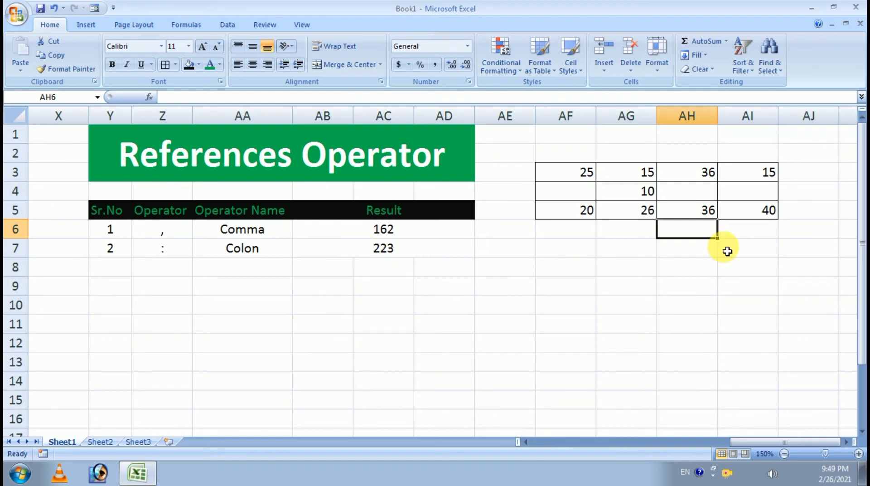
click(424, 230)
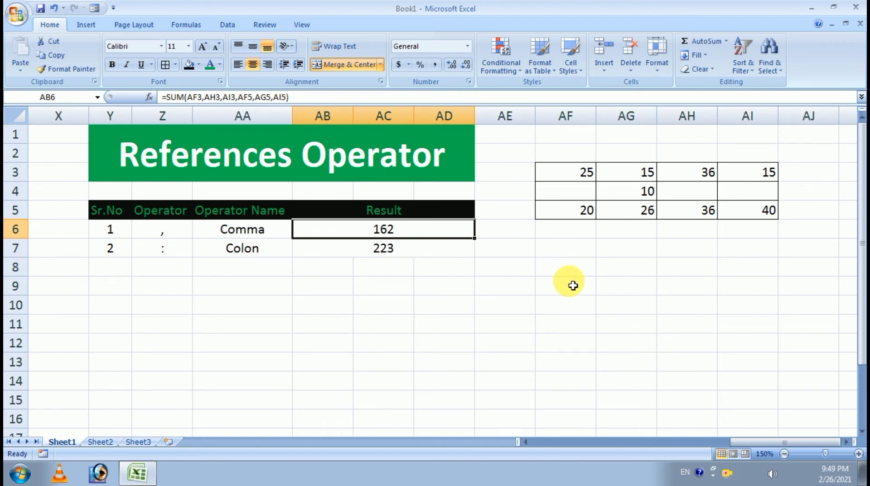
Put 25 in cell AF9.
click(567, 283)
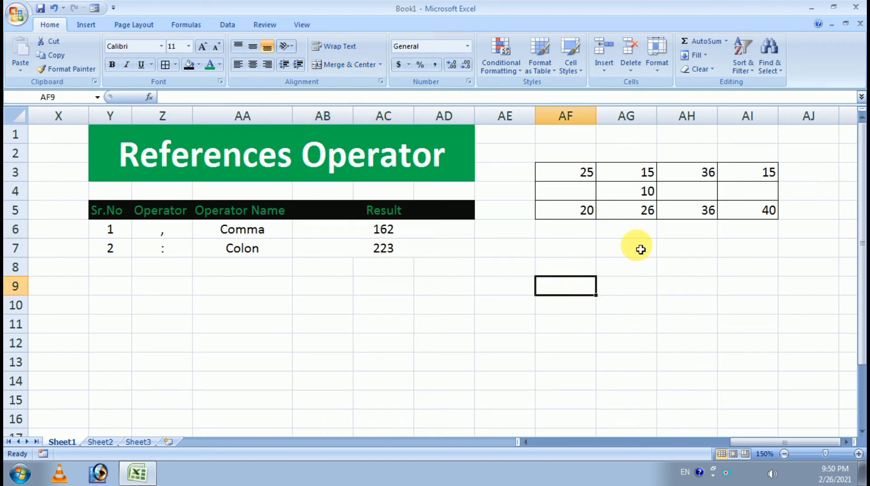
text(25)
key(Tab)
key(Tab)
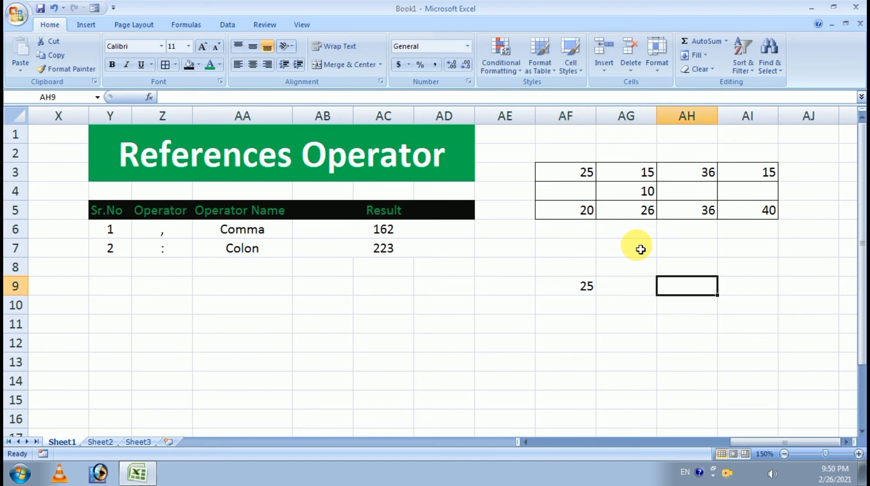
Enter 25 in AH9, then give AD12 a black fill with white text.
text(25)
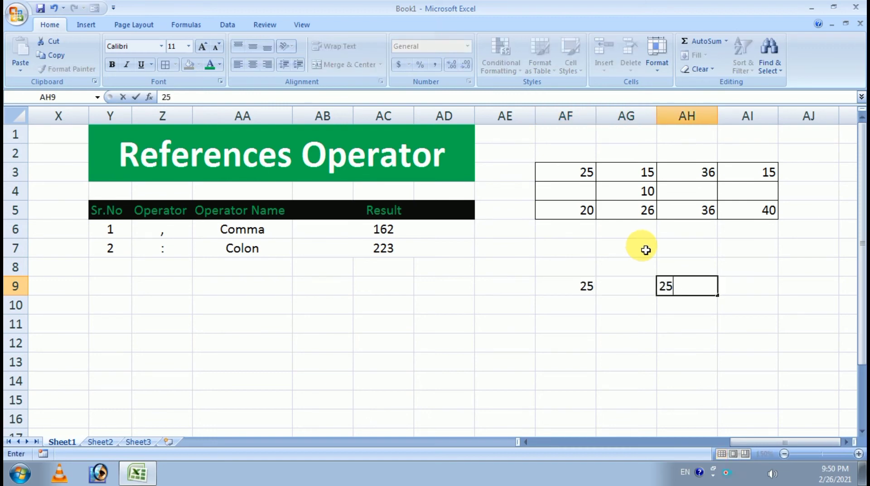
click(424, 343)
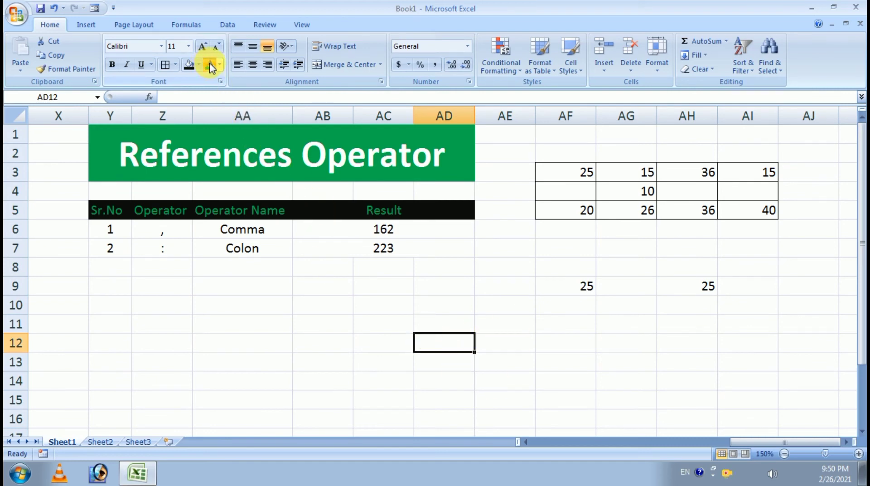
click(188, 64)
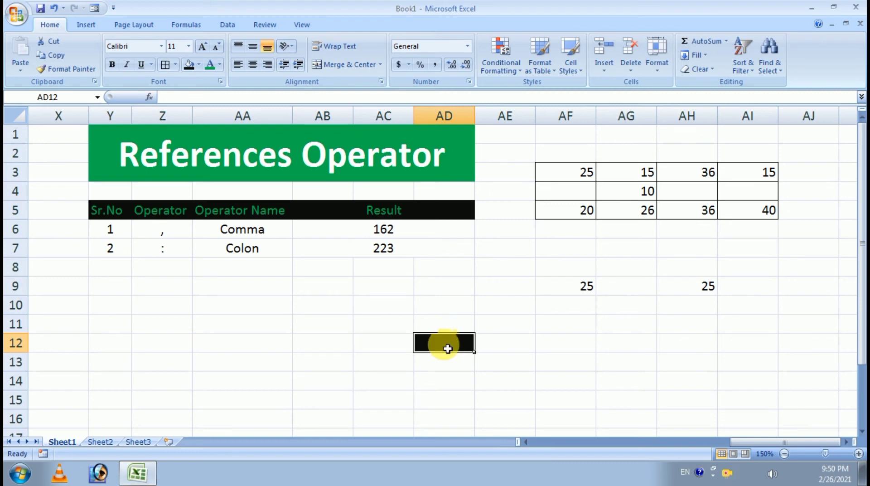
click(222, 64)
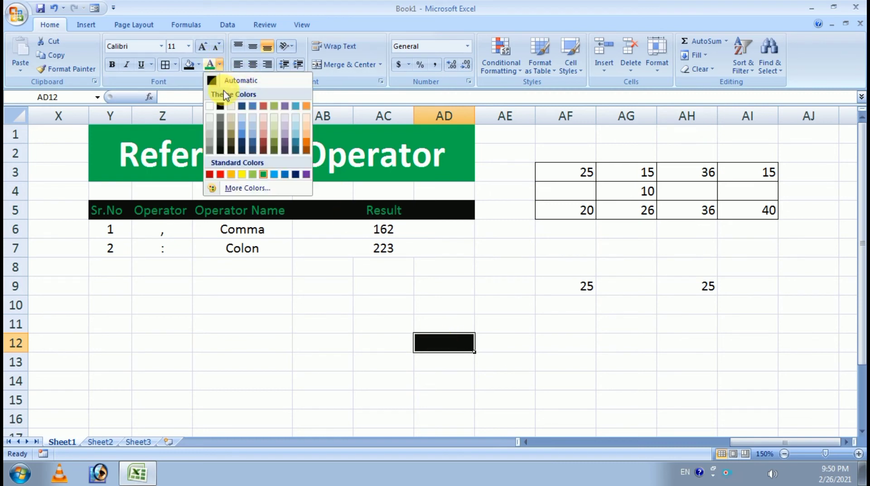
click(216, 108)
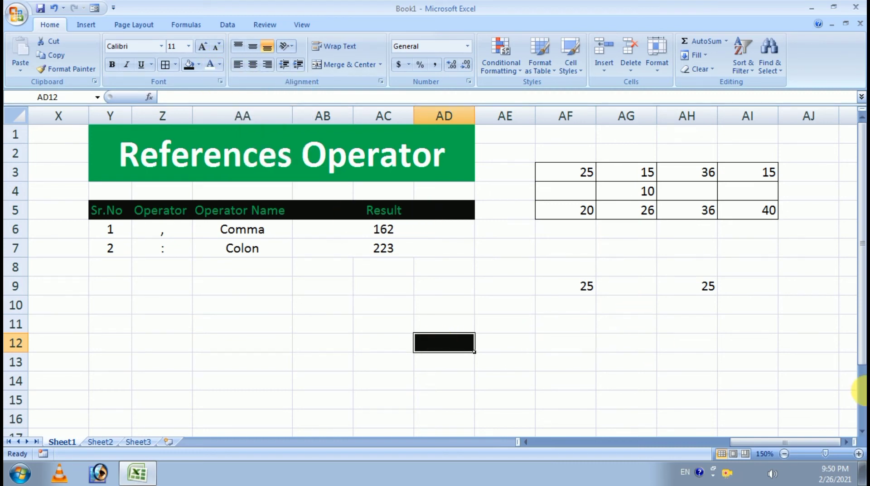
Enter =SUM(AF9,AH9) in AD12 so it shows 50 from the two 25s.
text(=s)
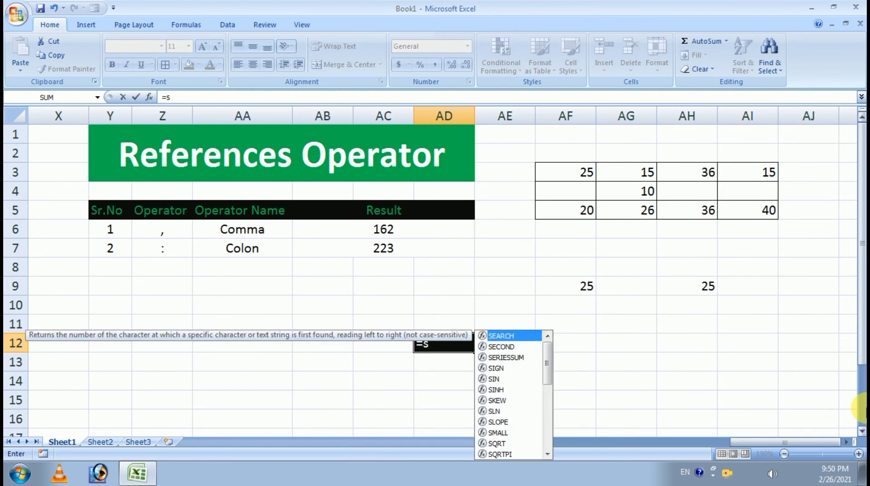
text(um)
key(Tab)
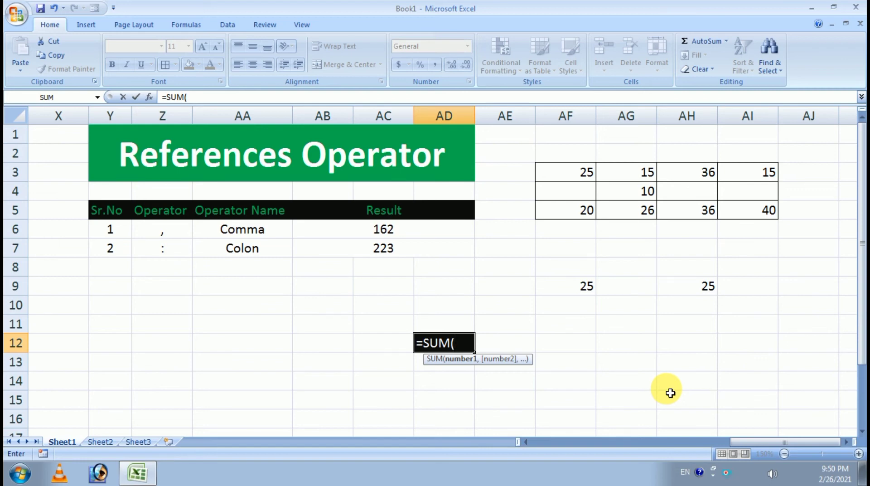
click(585, 291)
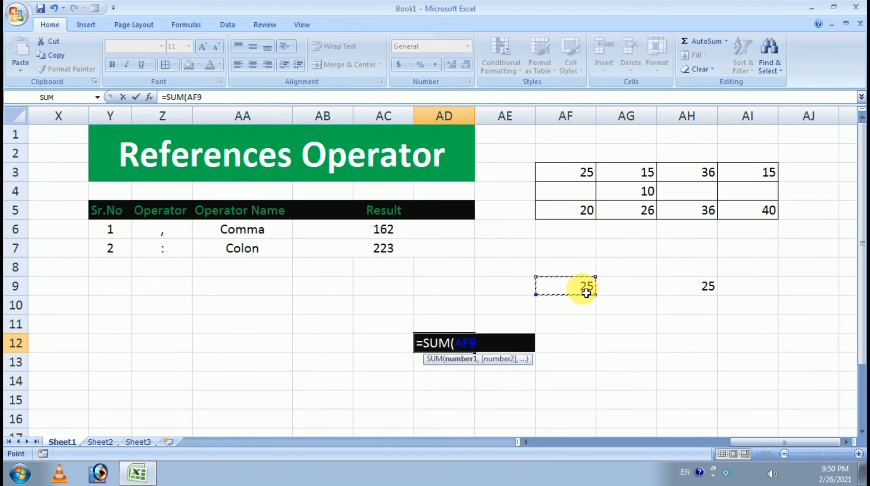
text(,)
click(692, 286)
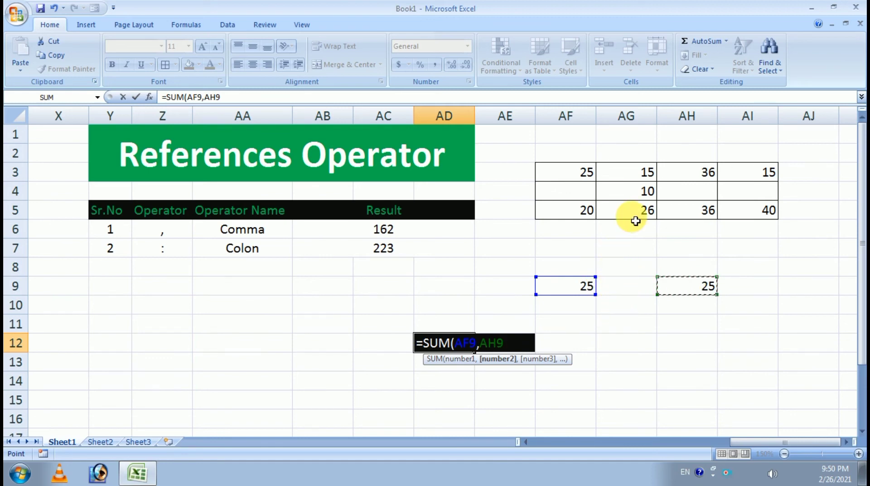
text())
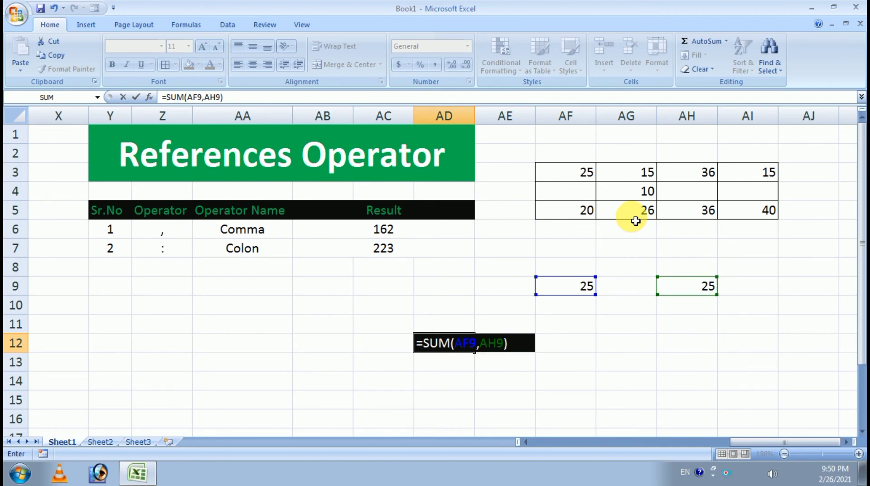
key(Return)
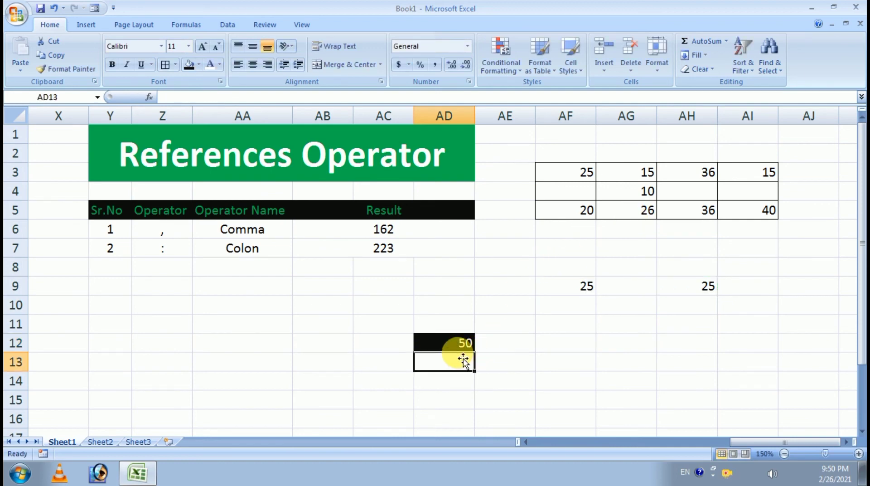
Give cell AD13 a black fill.
click(189, 64)
click(483, 384)
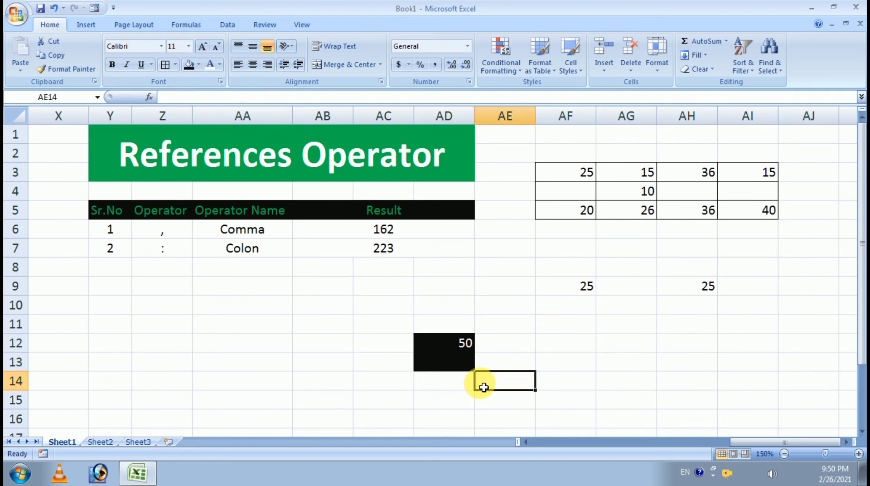
click(456, 369)
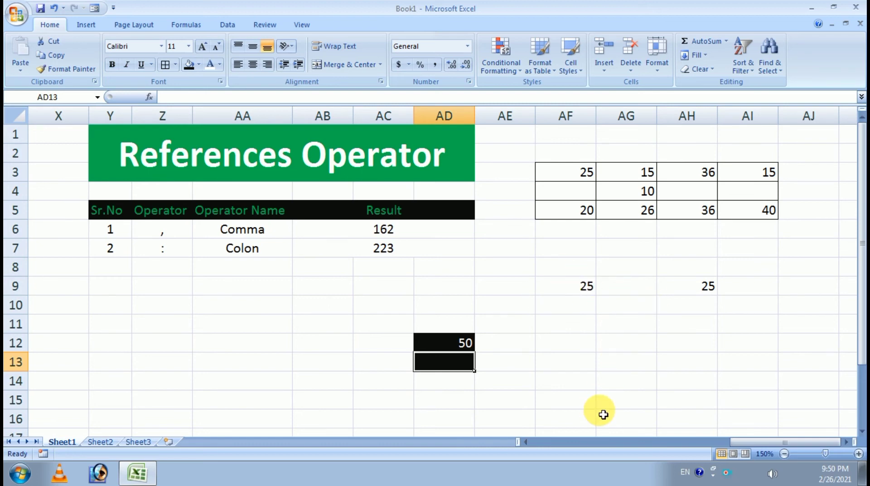
Enter =SUM(AF9:AH9) in AD13, showing 50, and compare it with AD12's comma formula.
text(=)
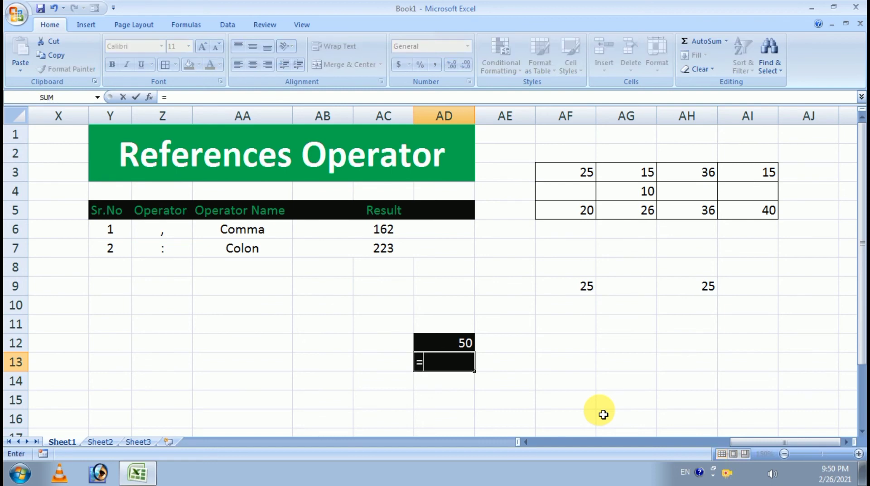
text(sum)
key(Tab)
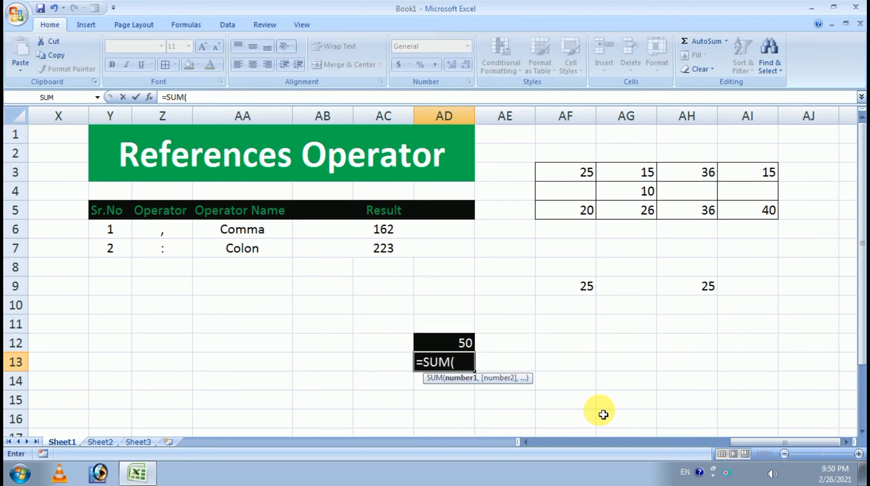
click(578, 287)
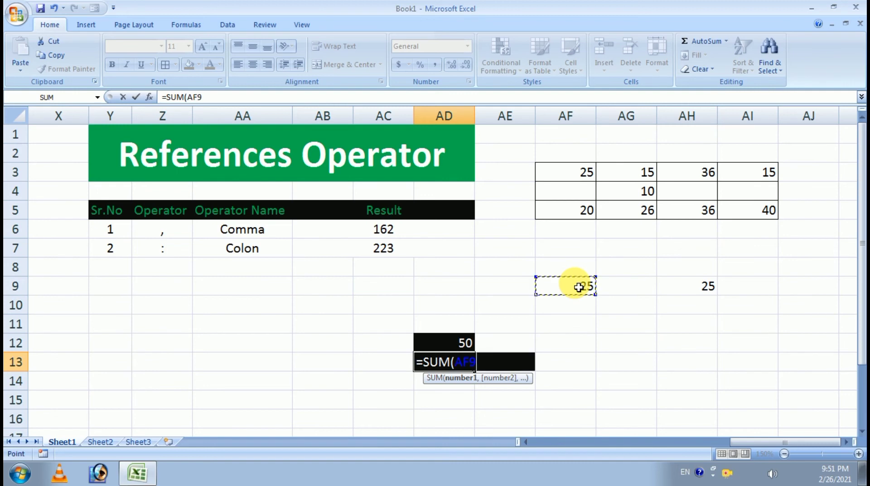
key(F8)
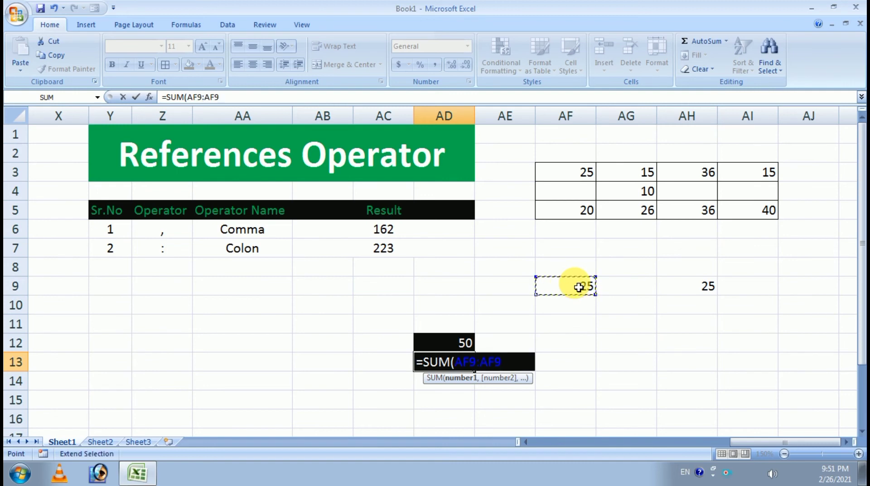
click(695, 289)
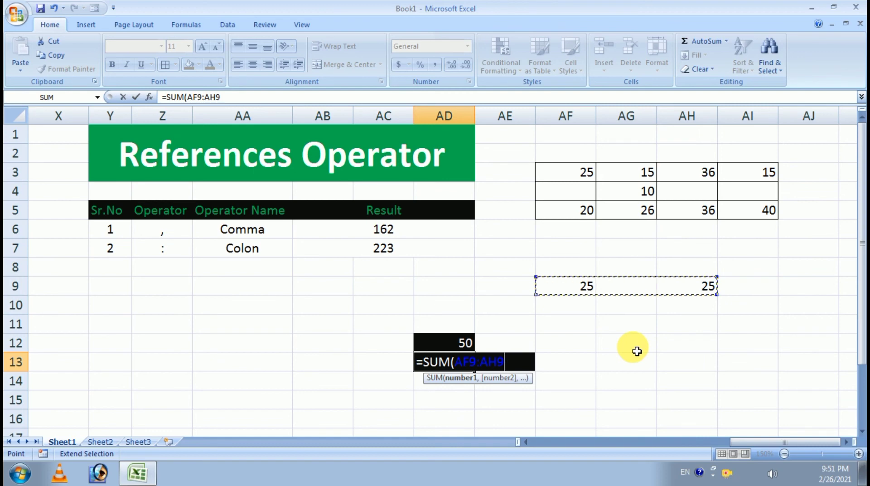
text())
key(Return)
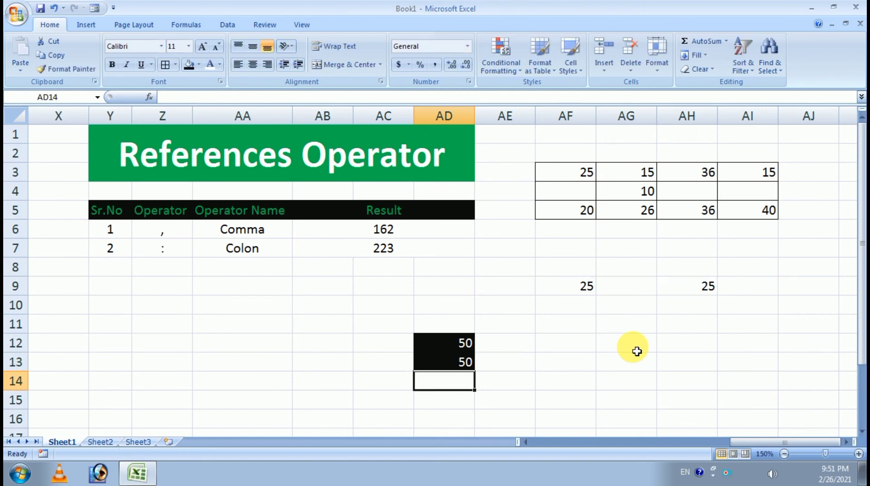
click(468, 346)
double_click(467, 361)
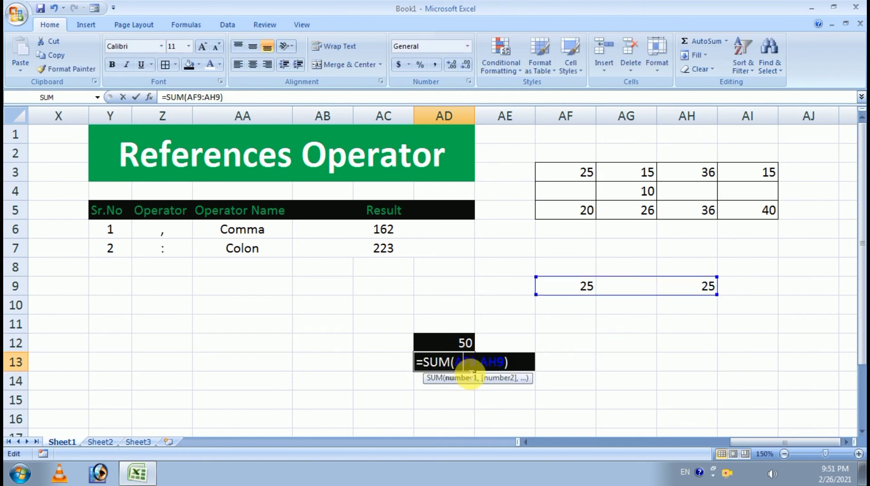
key(Return)
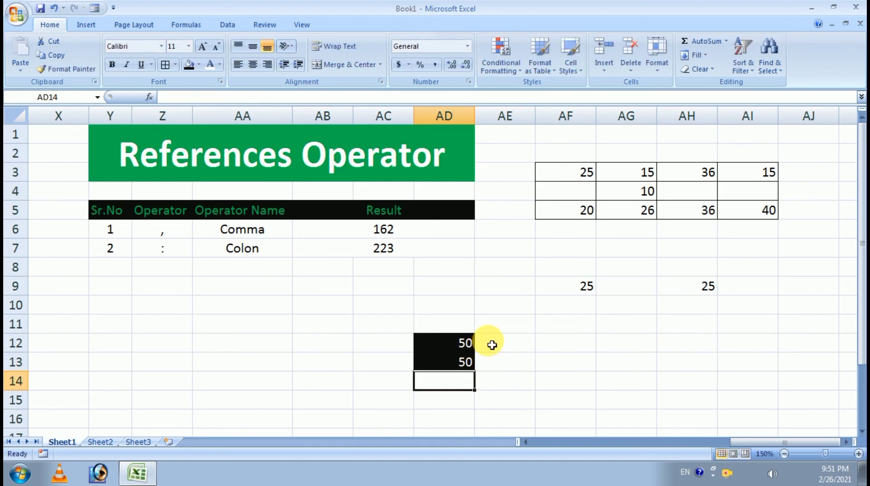
click(588, 285)
click(677, 285)
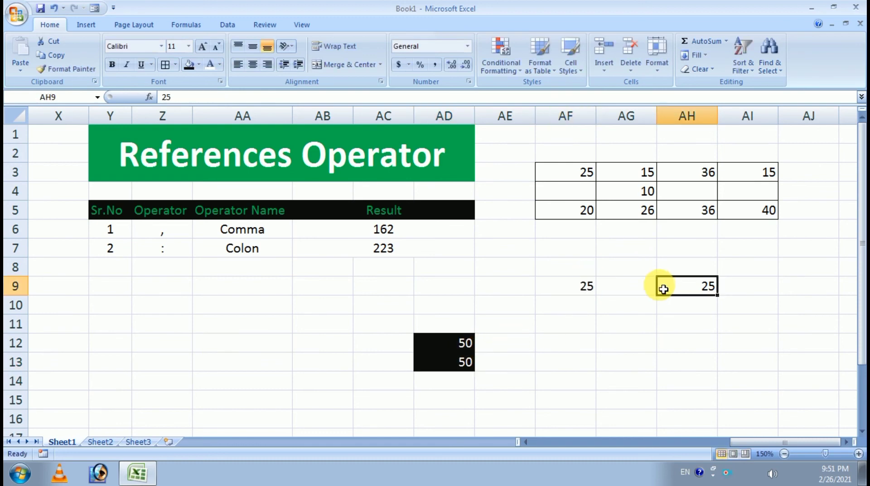
click(613, 287)
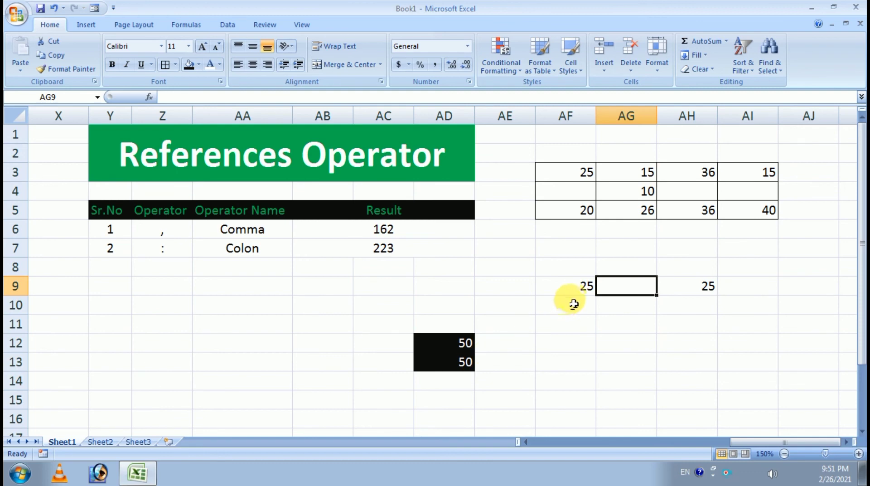
click(576, 287)
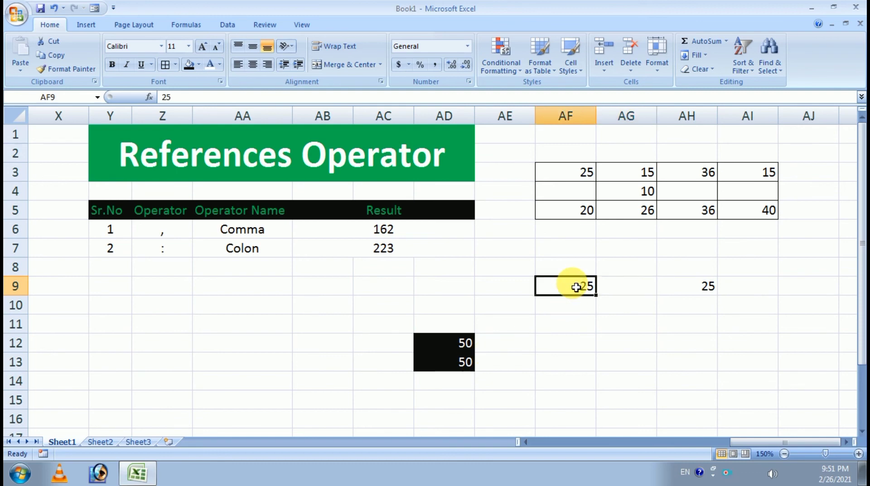
click(683, 289)
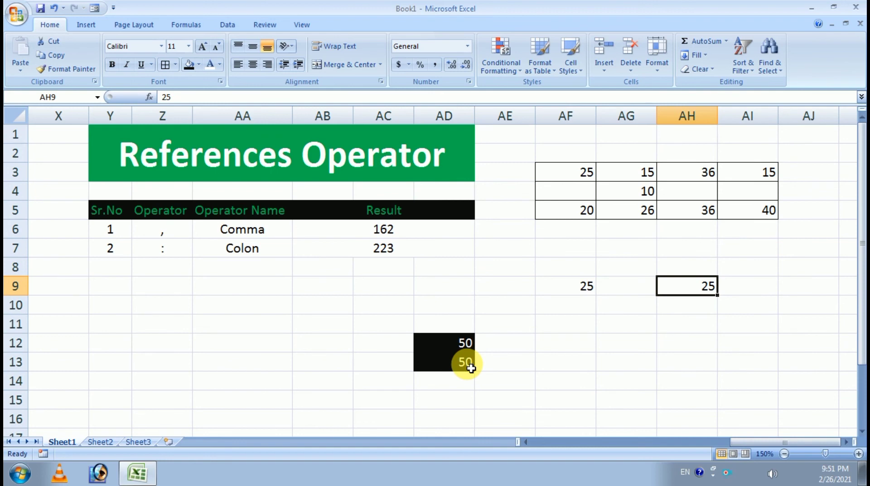
click(570, 294)
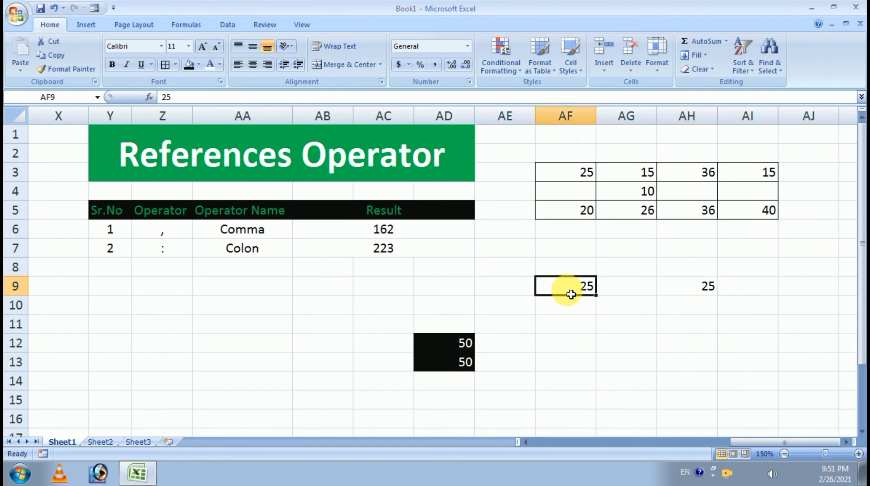
click(690, 284)
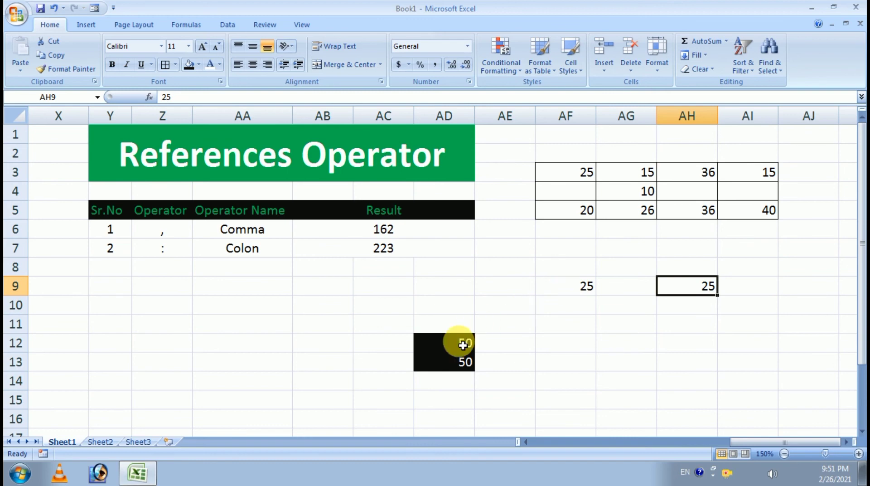
click(563, 286)
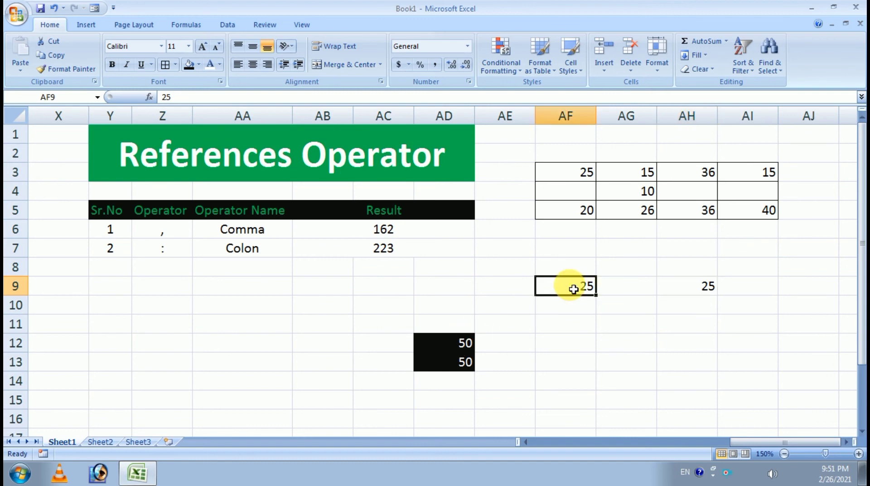
click(704, 284)
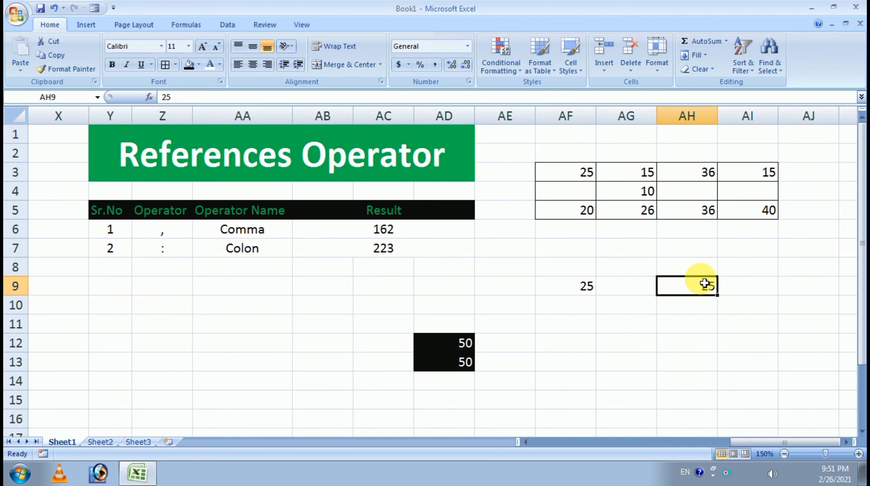
click(463, 367)
click(557, 287)
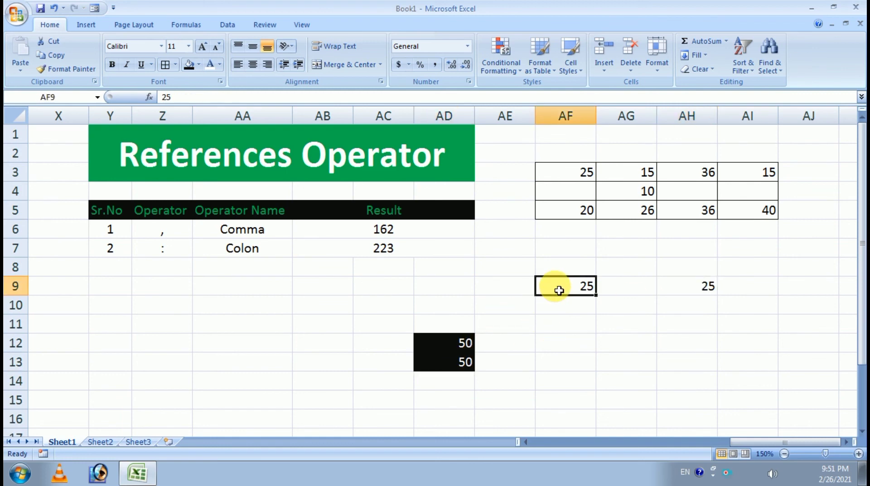
click(701, 281)
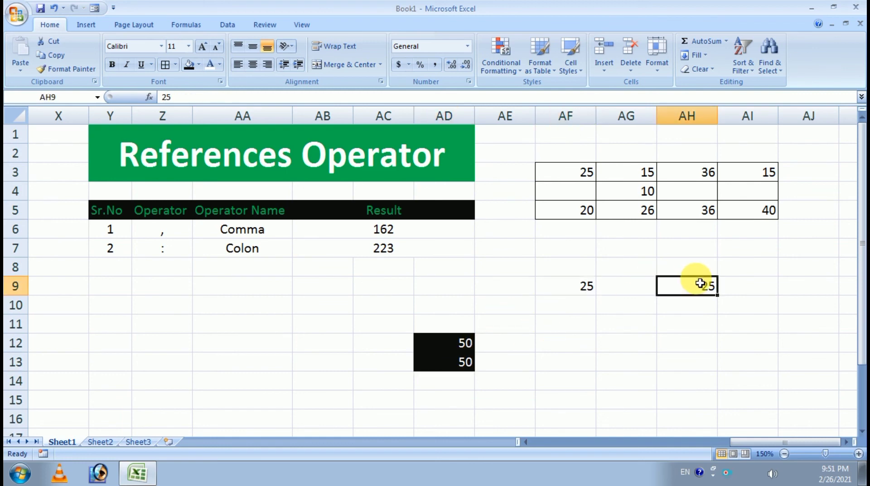
click(549, 288)
drag(550, 289, 685, 288)
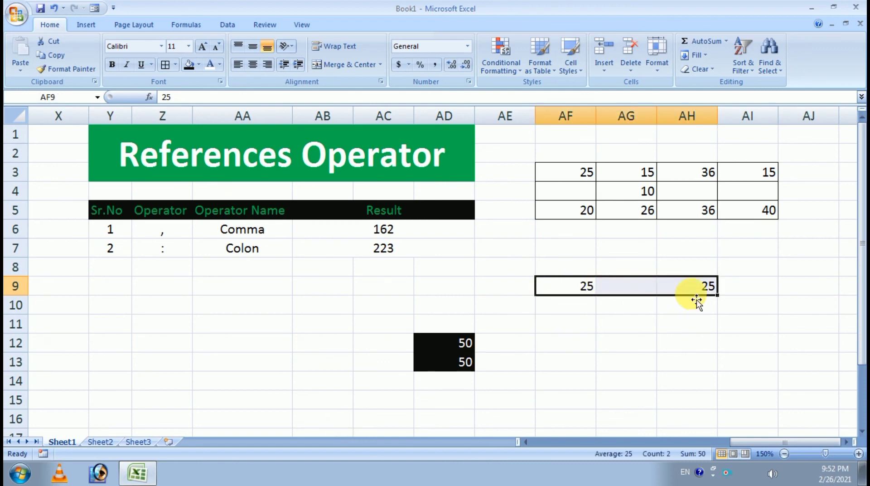
Enter 50 in the middle cell AG9.
click(647, 287)
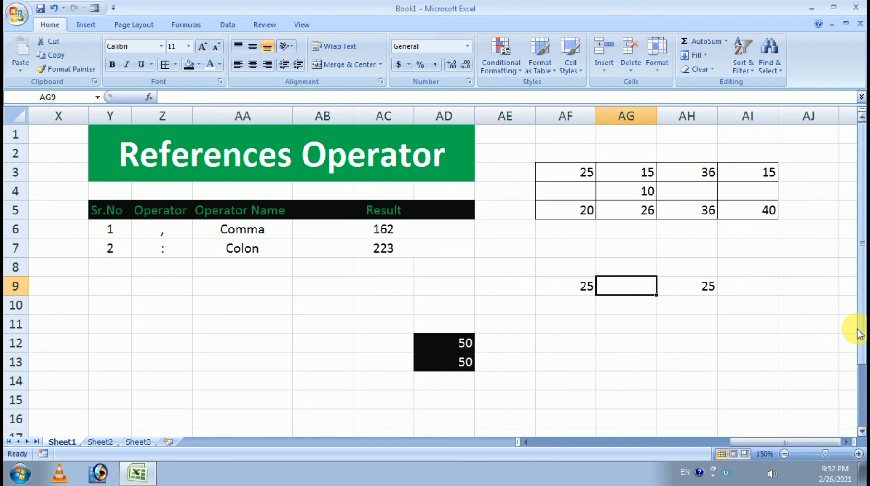
text(50)
key(Return)
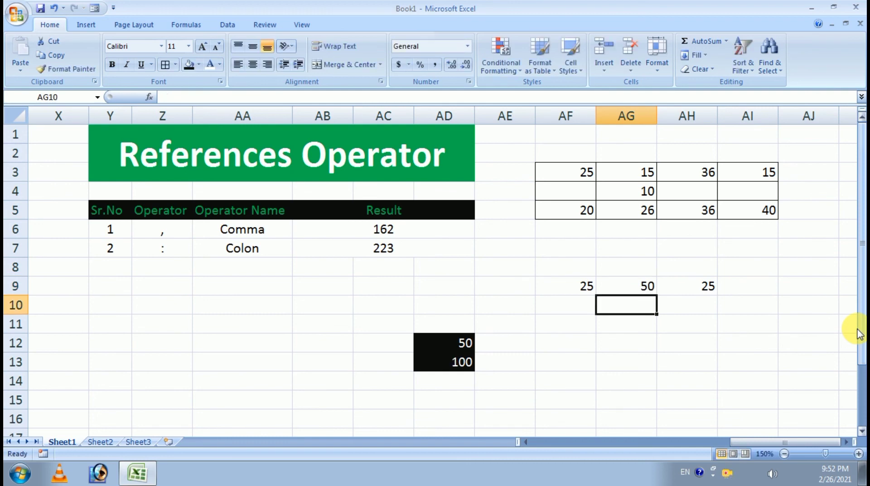
Compare AD12's comma total of 50 with AD13's range total of 100.
click(434, 349)
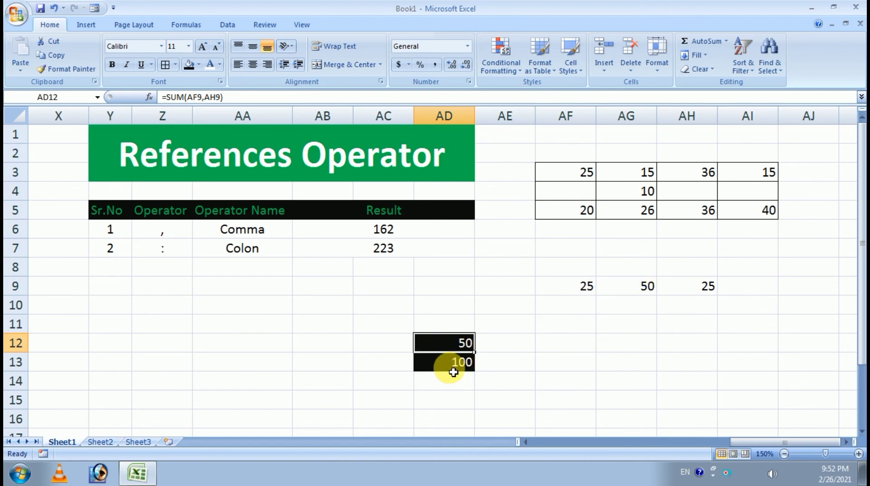
click(451, 365)
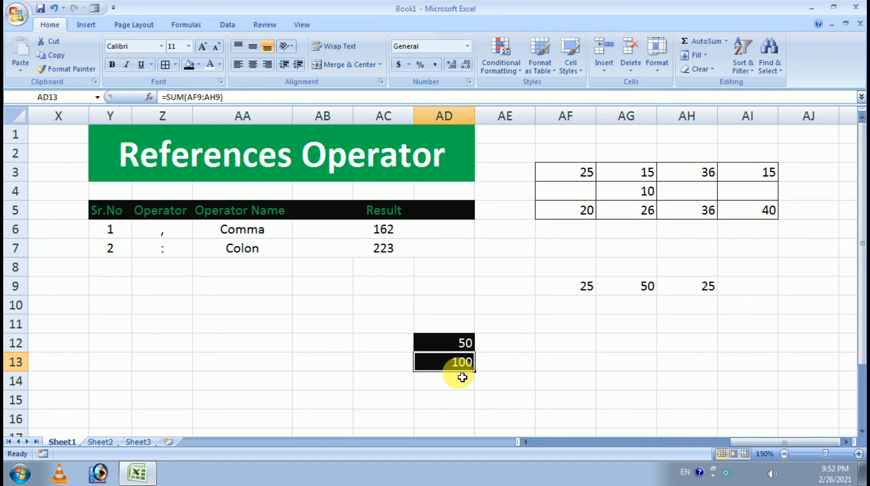
click(462, 348)
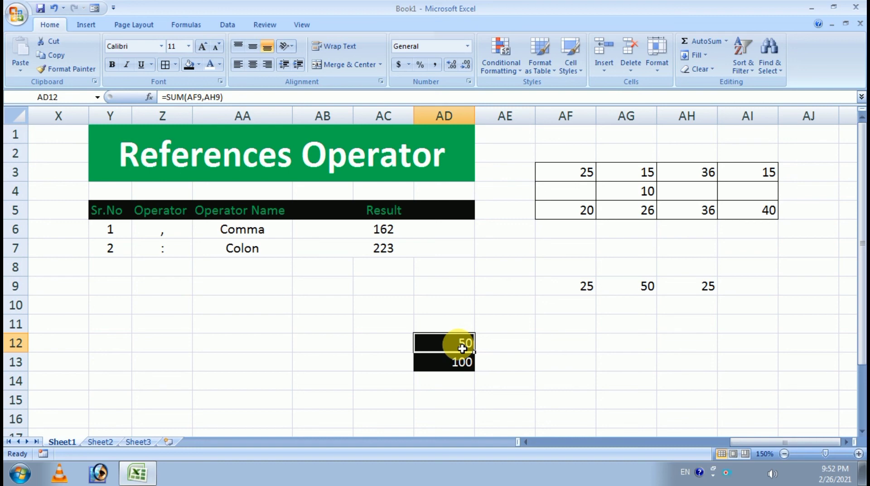
click(465, 361)
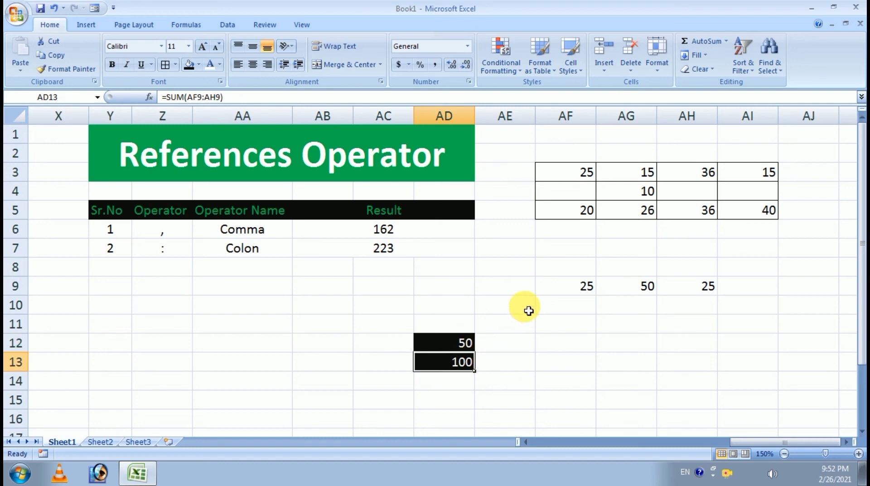
drag(566, 290, 679, 285)
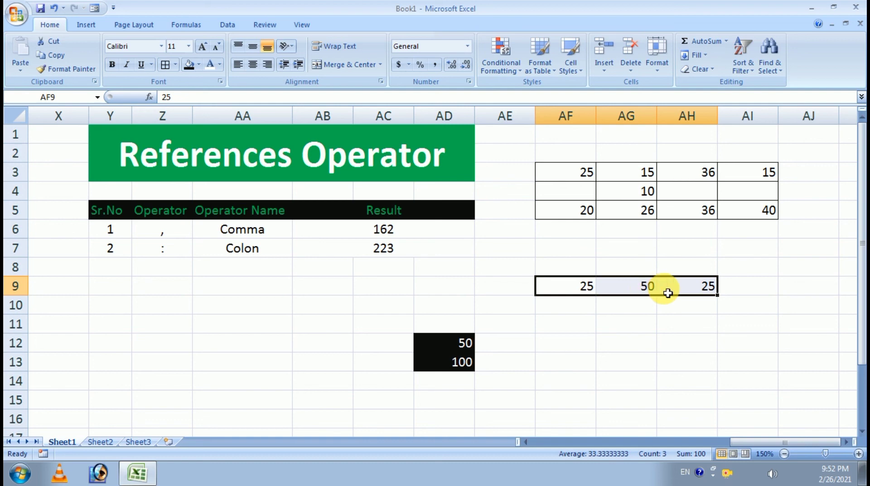
click(668, 293)
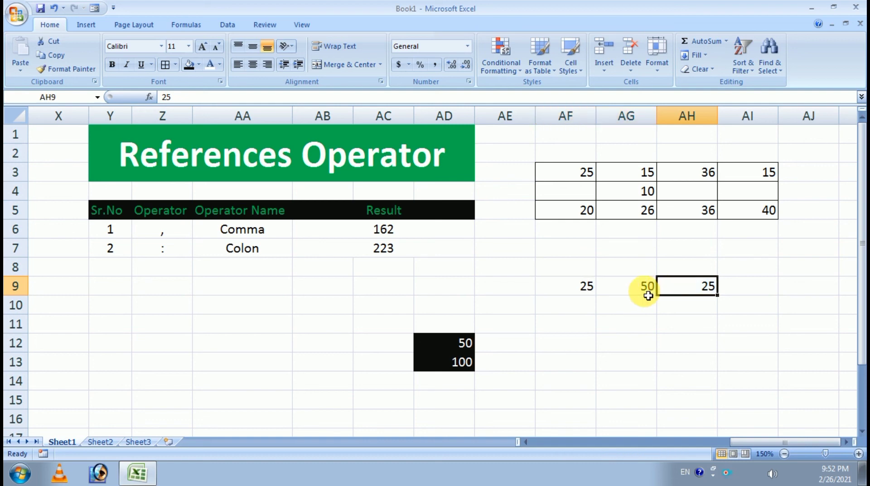
click(462, 362)
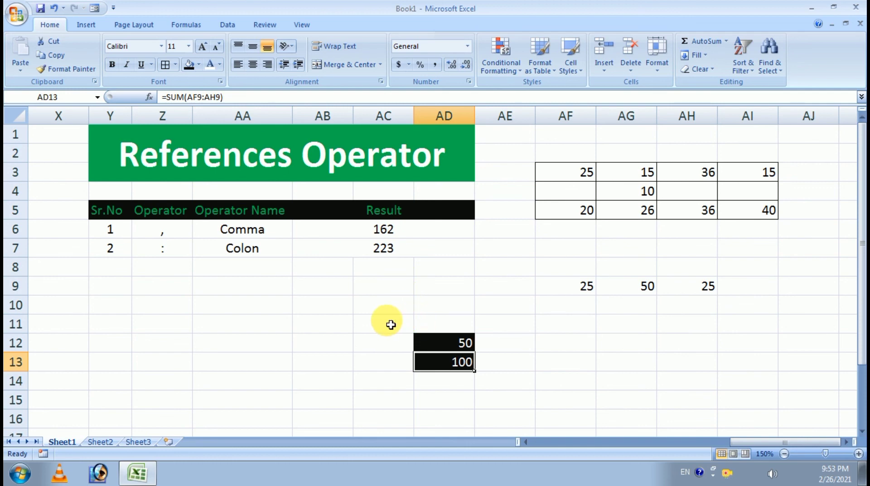
drag(391, 324, 508, 397)
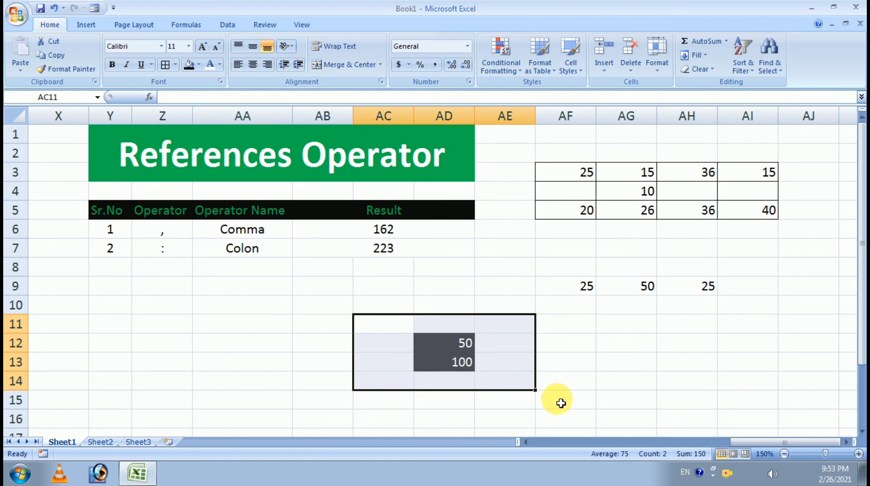
click(274, 234)
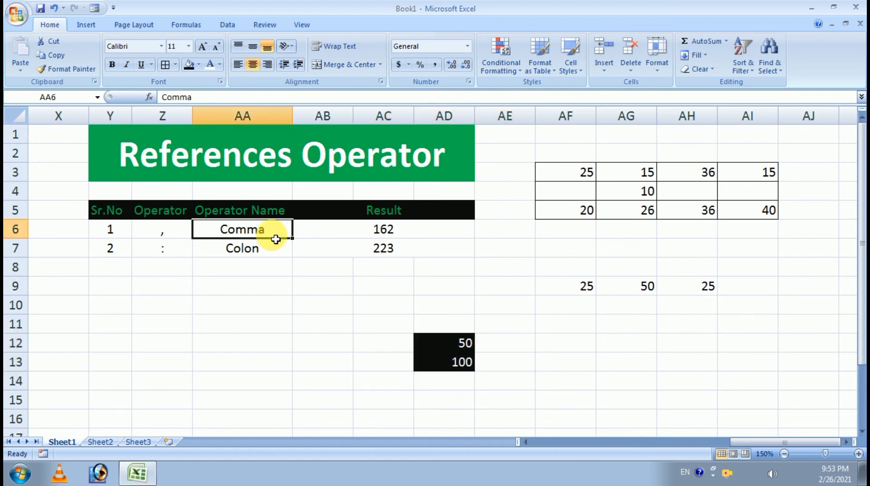
click(274, 249)
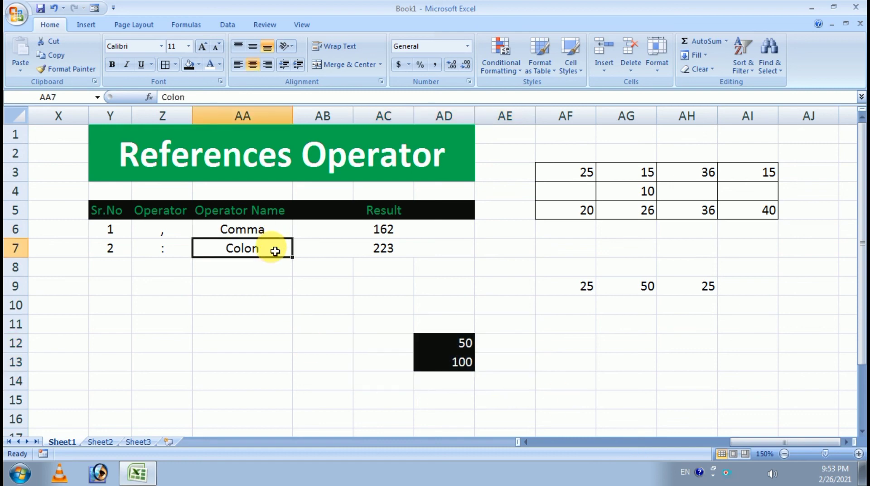